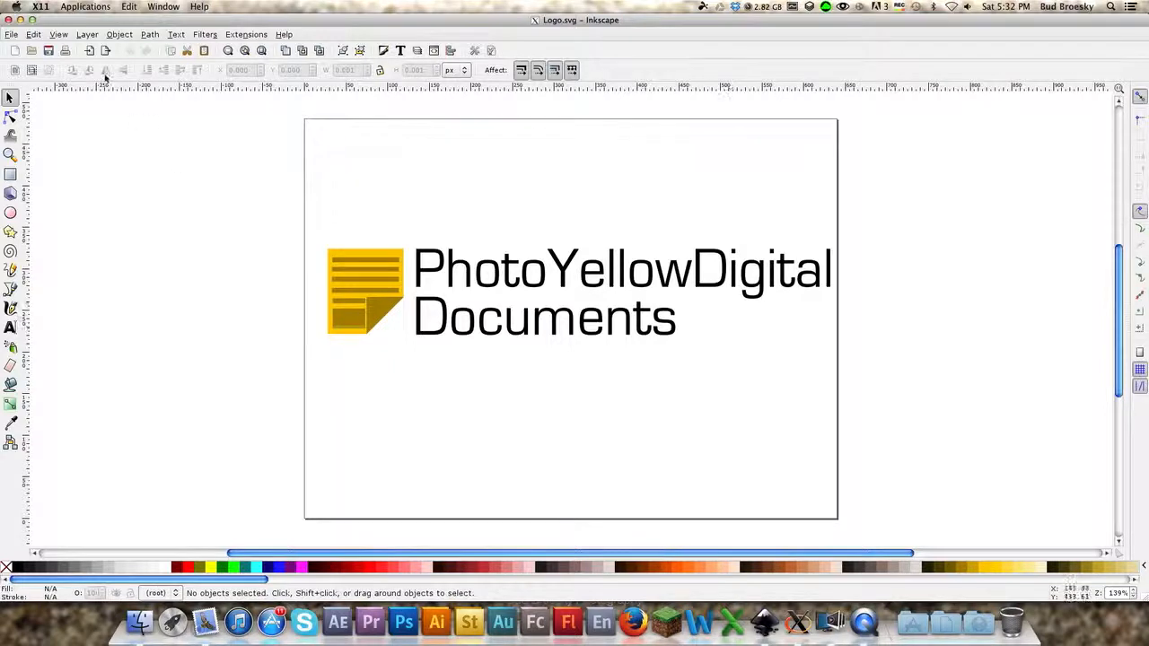
Create a new document from the desktop_640x480 template and enlarge its window to fill the screen.
left_click(11, 34)
mouse_move(24, 52)
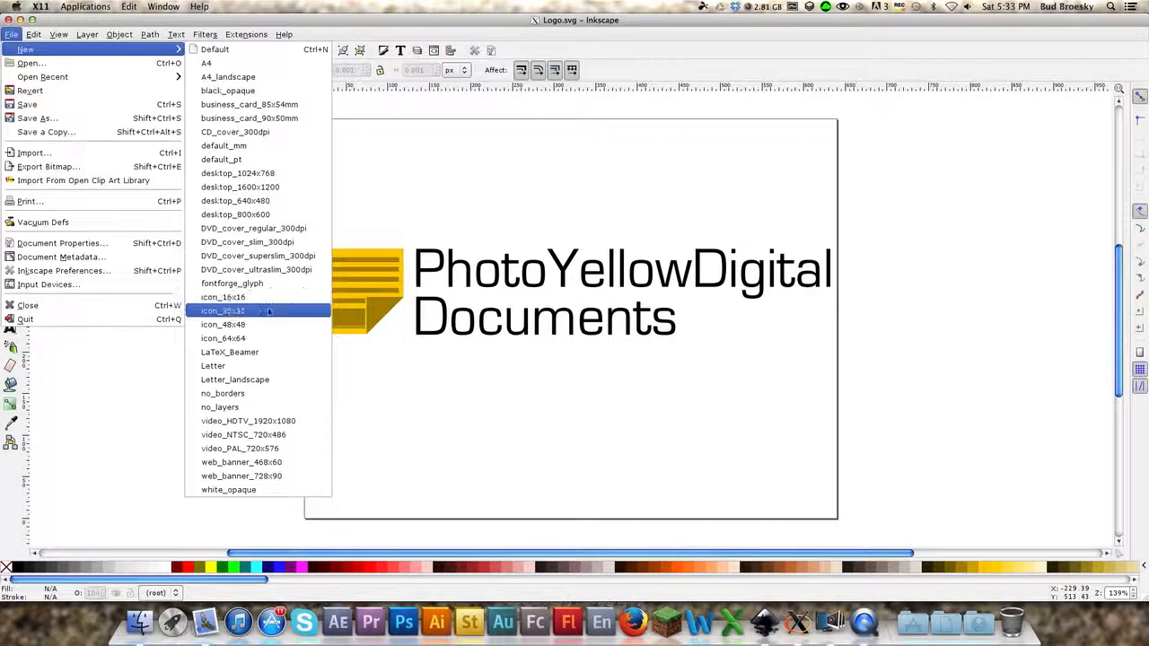
left_click(295, 205)
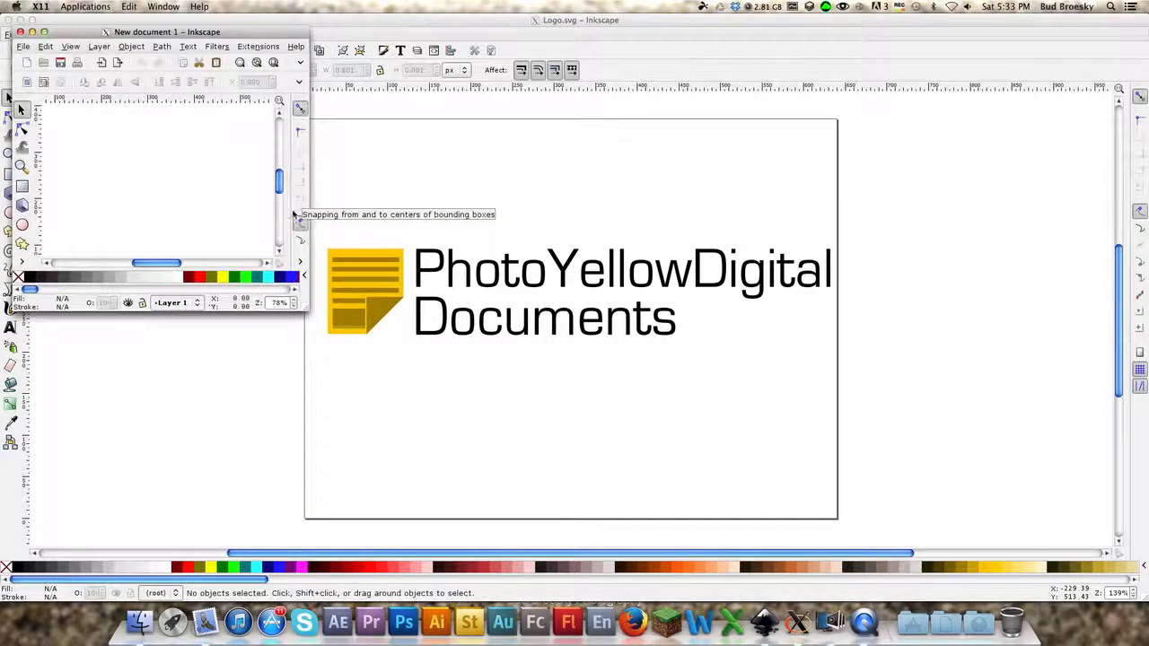
left_click(43, 32)
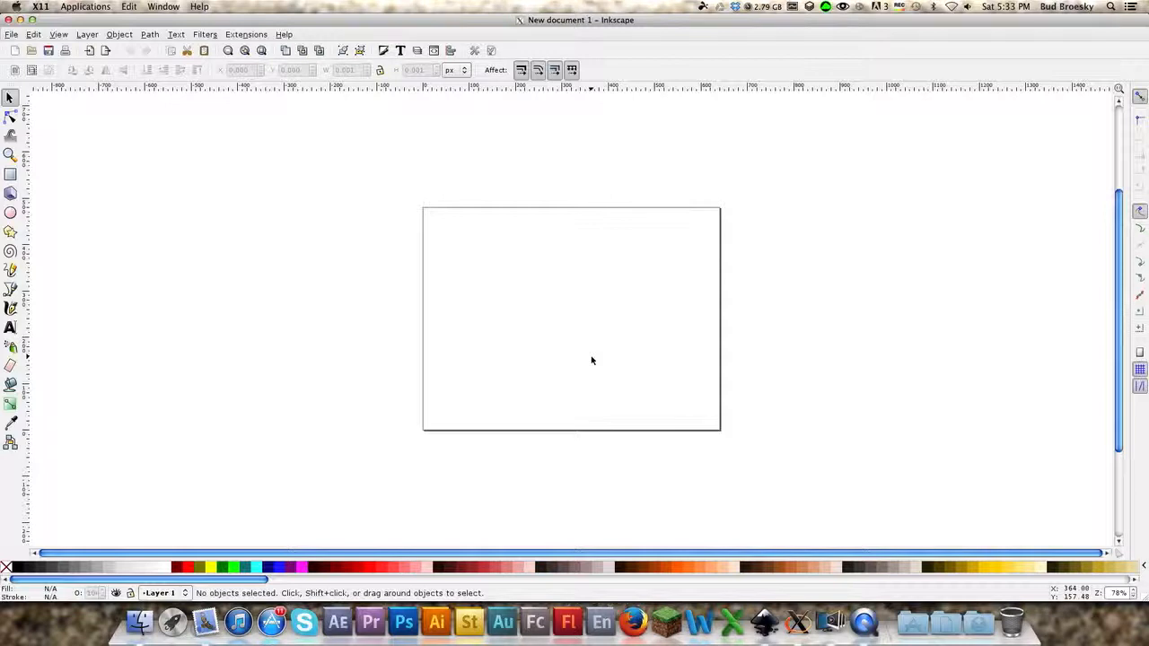
key("plus")
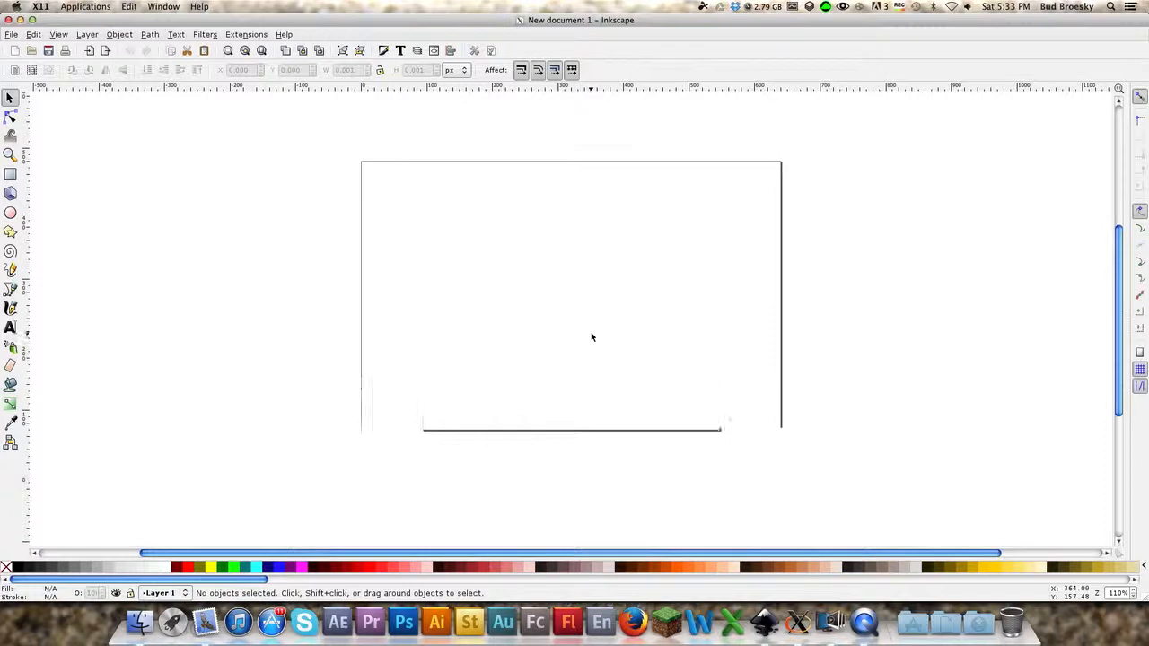
key("plus")
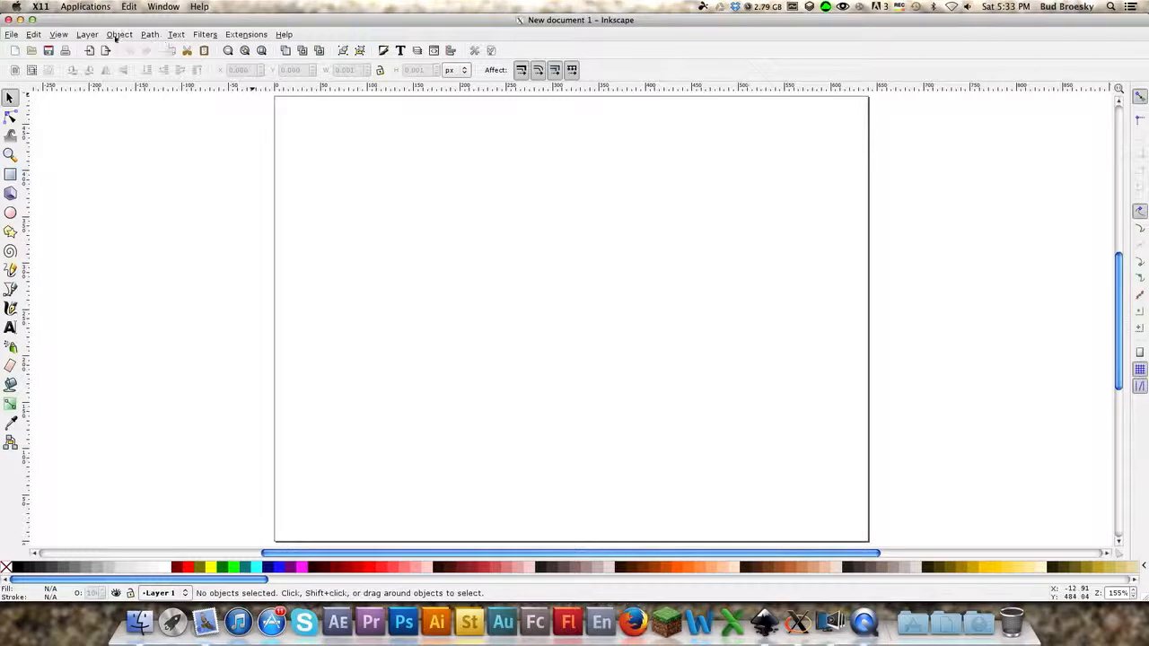
Show the Layers dialog for the new document.
left_click(87, 34)
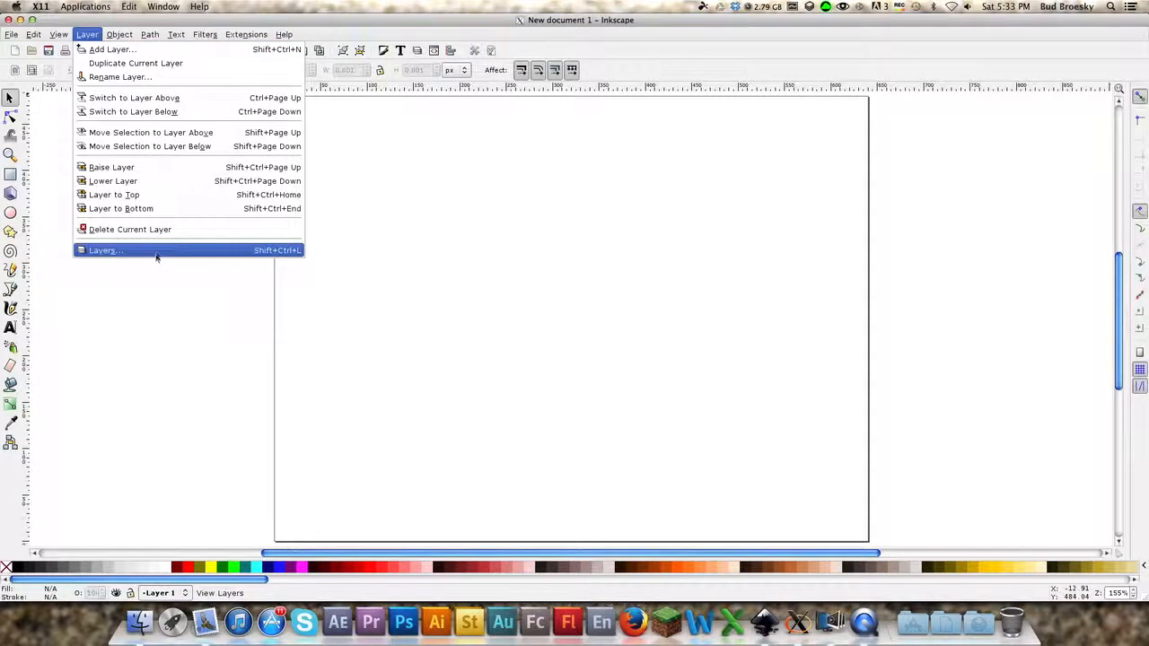
left_click(158, 251)
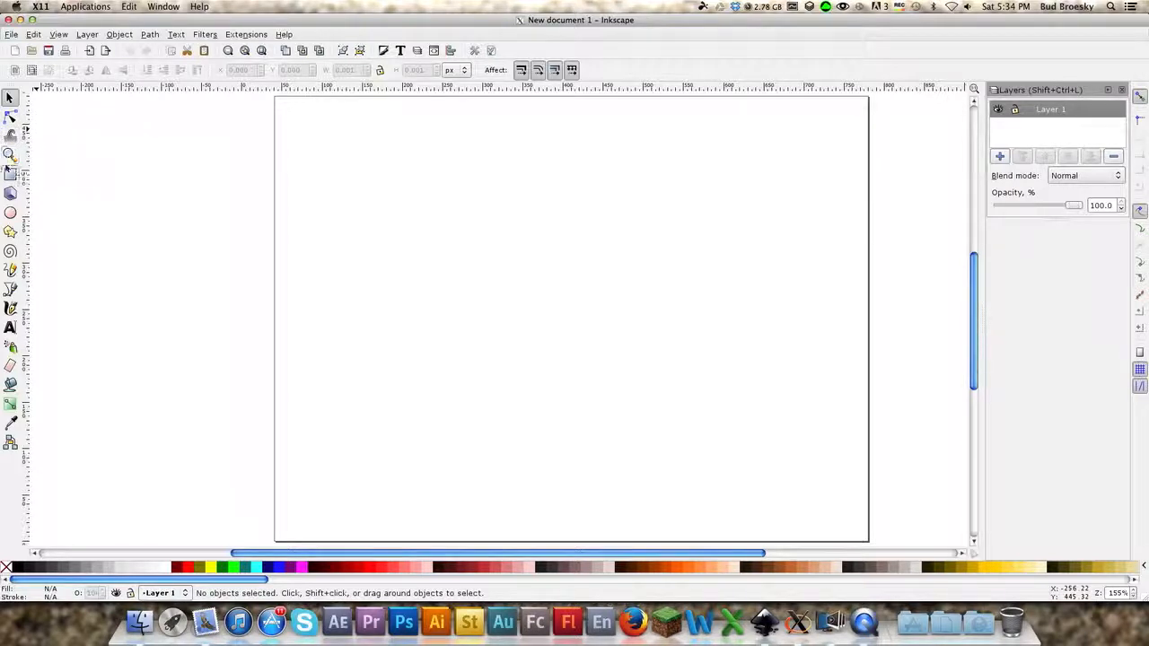
key("minus")
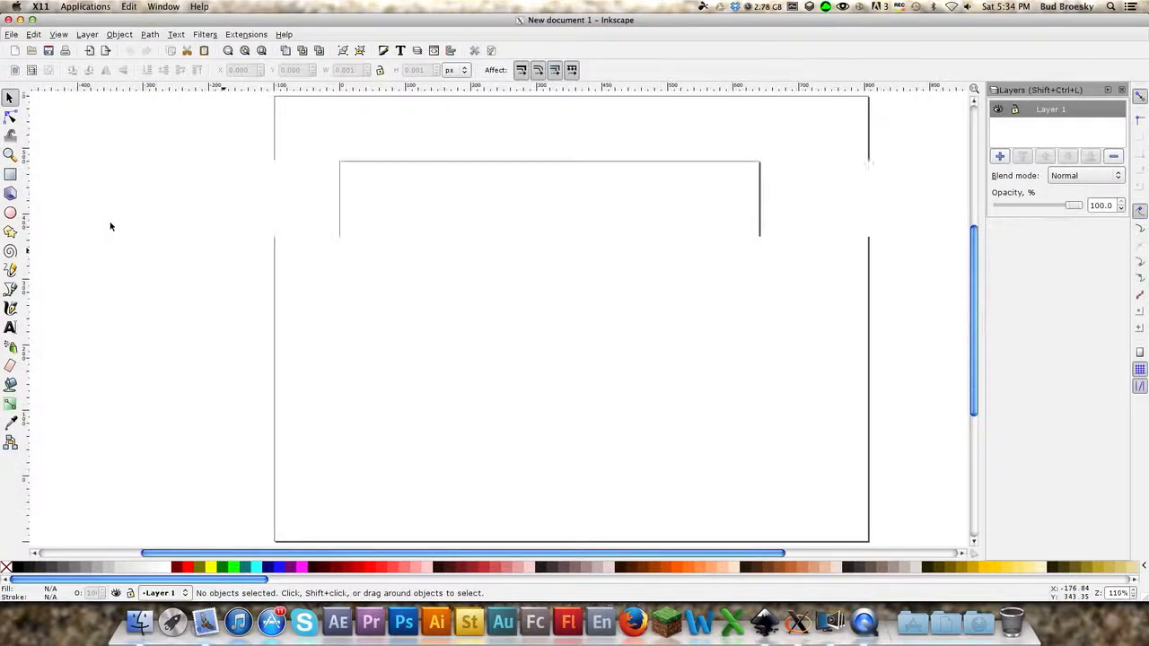
key("plus")
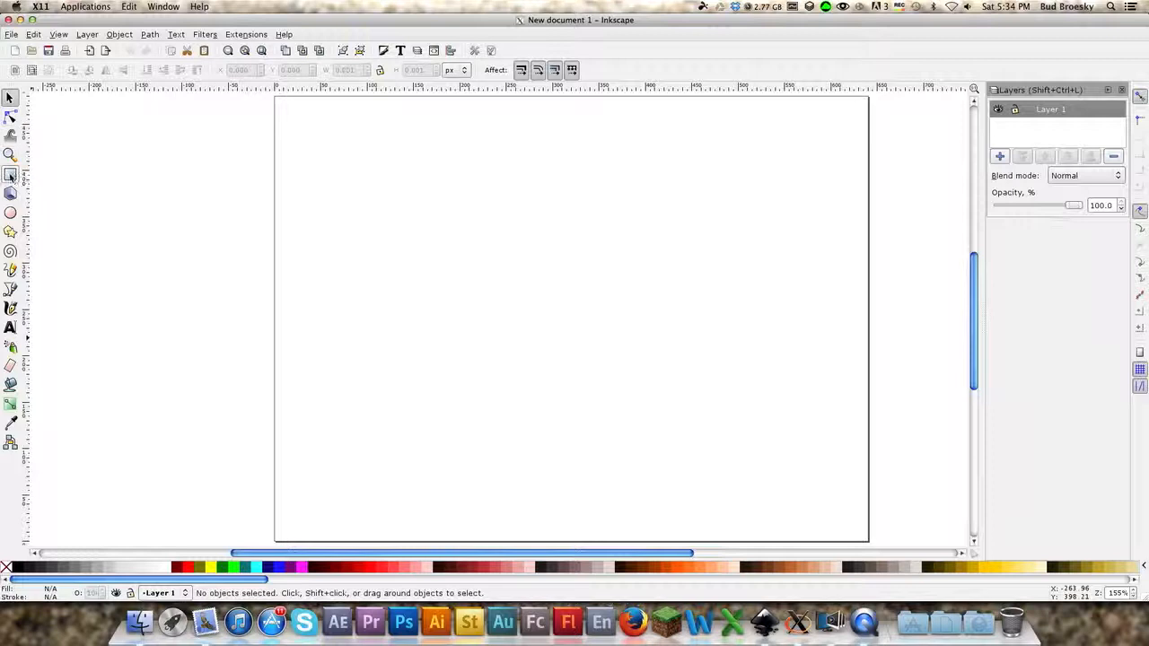
Draw a closed freeform outline mixing curved and straight segments on the page with the Bezier tool.
left_click(12, 290)
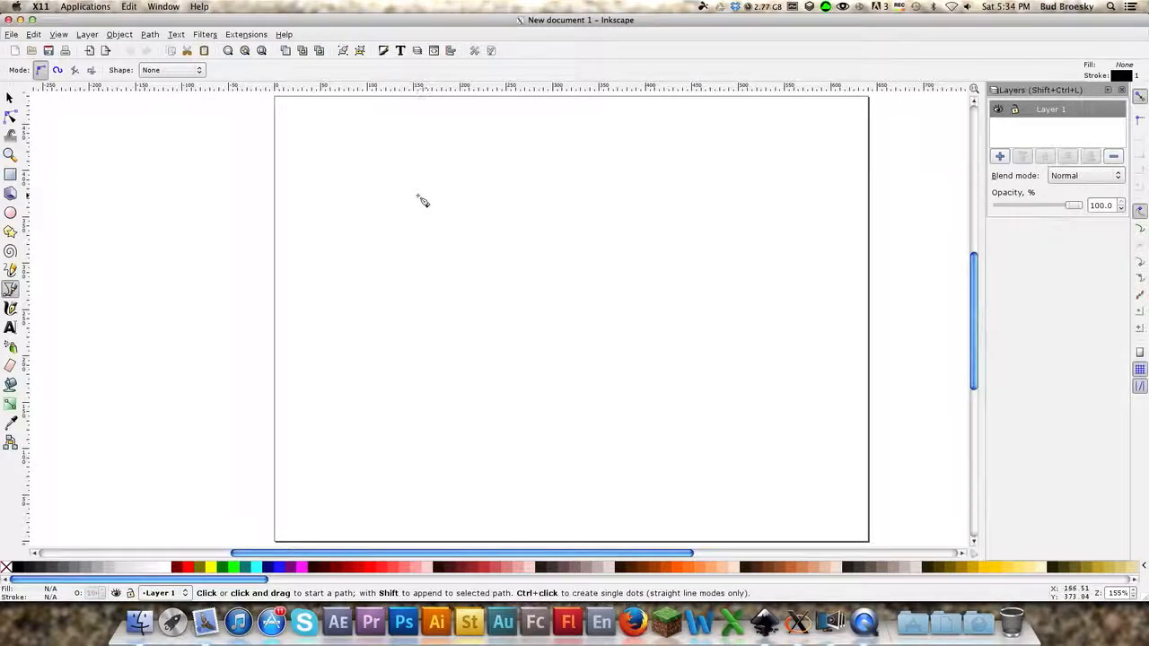
left_click(391, 159)
left_click_drag(603, 164, 669, 177)
left_click(686, 284)
left_click(572, 375)
left_click(507, 284)
left_click_drag(542, 236, 472, 220)
left_click_drag(433, 284, 440, 314)
left_click_drag(456, 386, 431, 401)
left_click(380, 383)
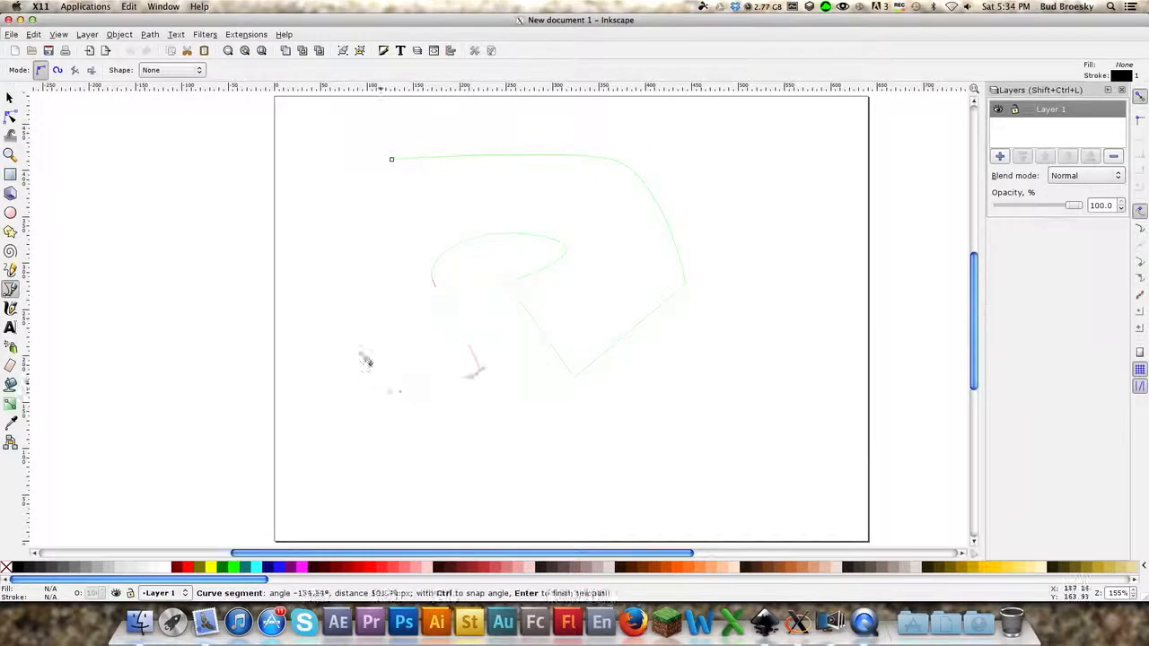
left_click_drag(340, 315, 343, 306)
left_click_drag(407, 264, 409, 247)
left_click_drag(377, 206, 346, 190)
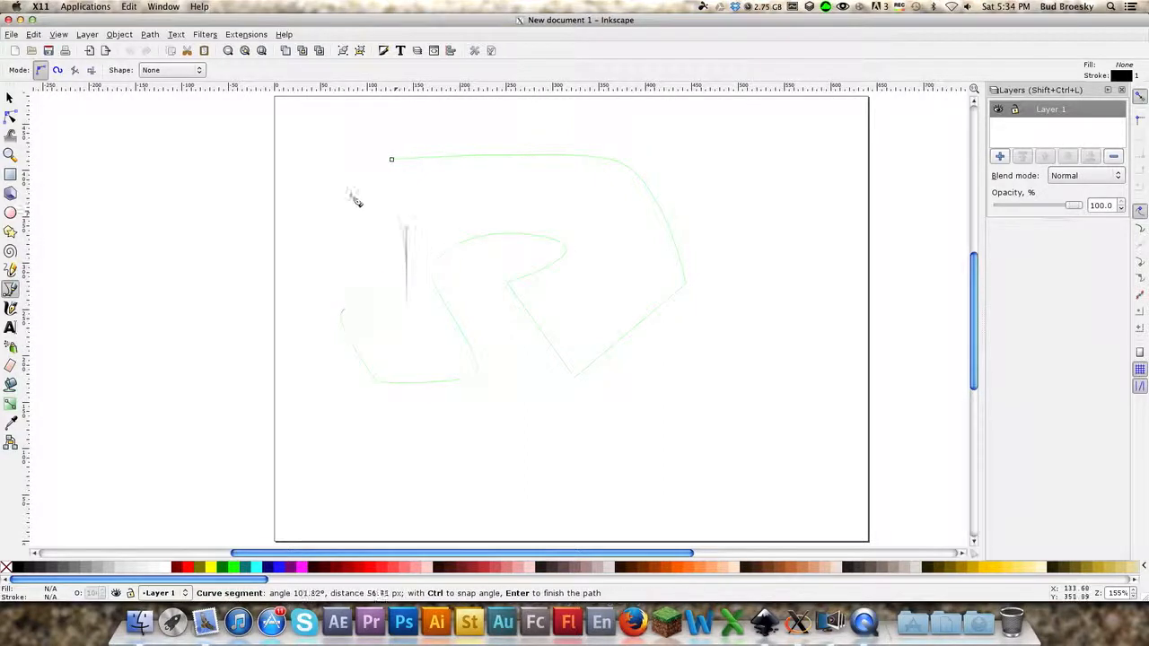
left_click(392, 162)
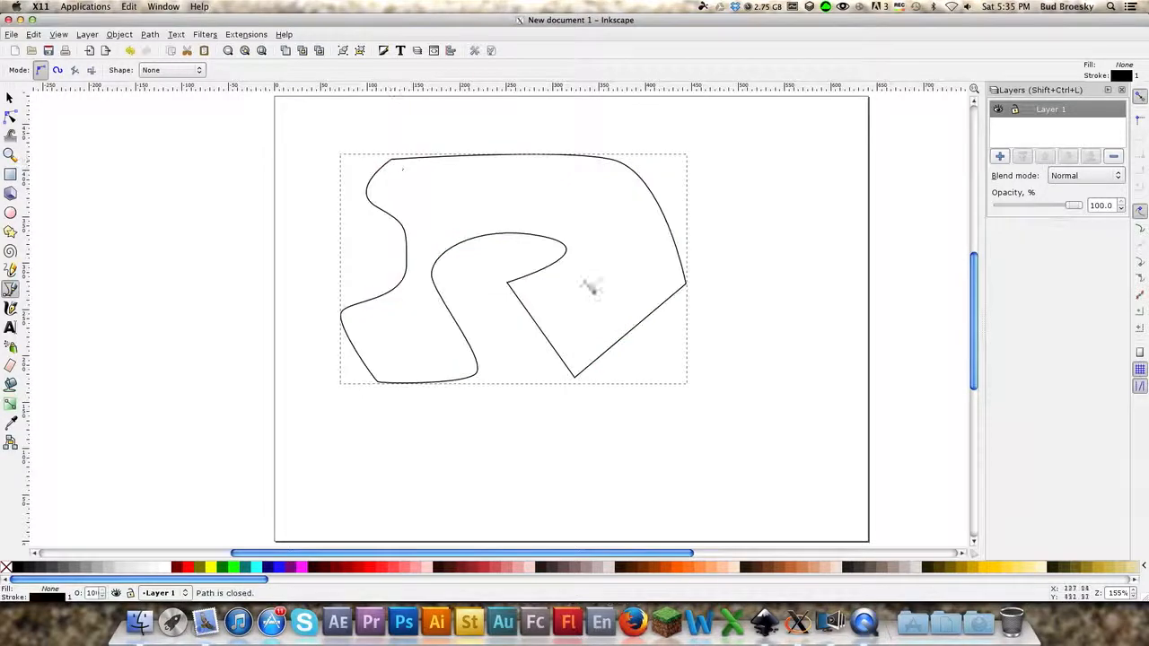
Reshape the outline by moving its upper-left corner node up and adjusting the upper-right smooth node and its handle.
left_click(12, 116)
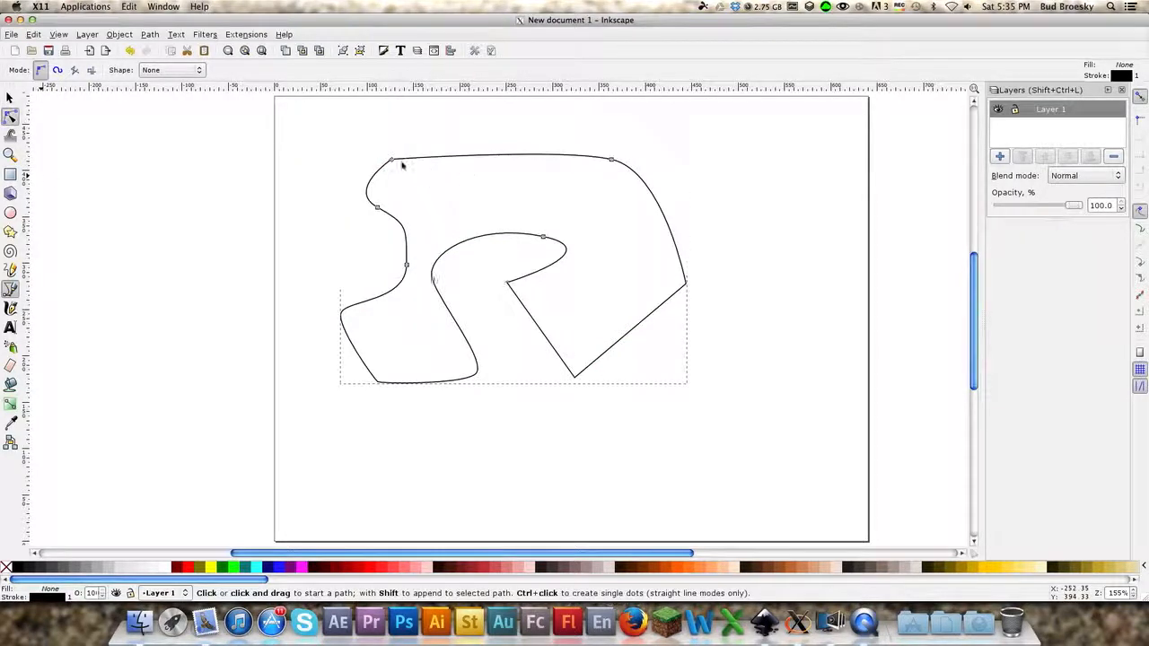
left_click(393, 158)
left_click_drag(397, 159, 395, 136)
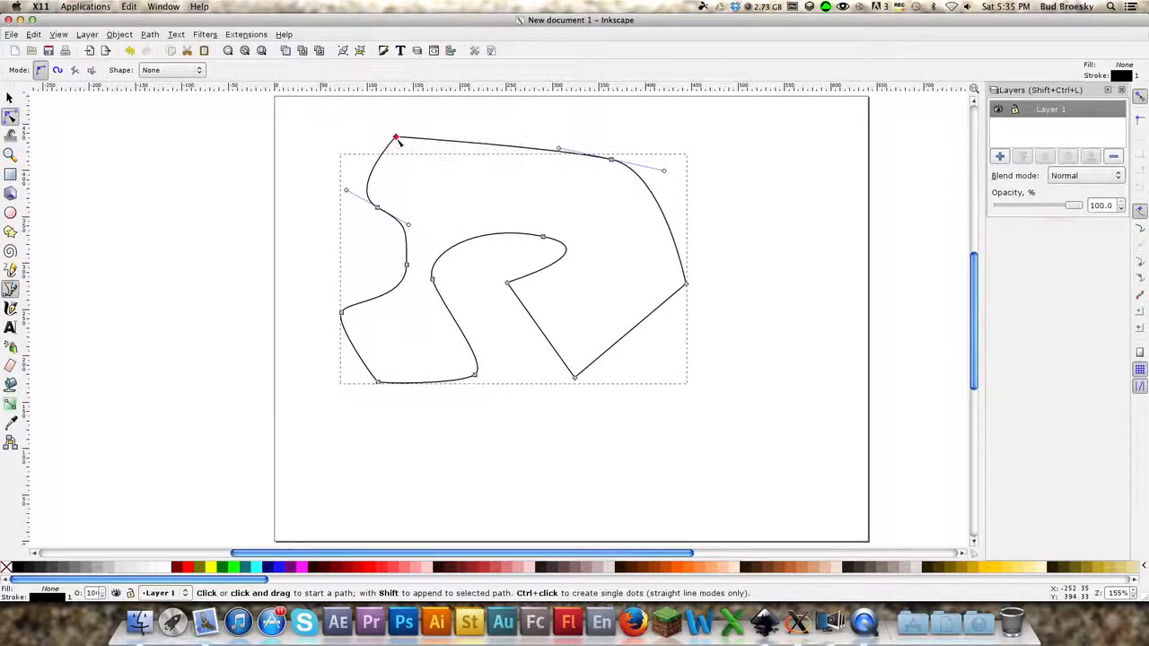
left_click(616, 158)
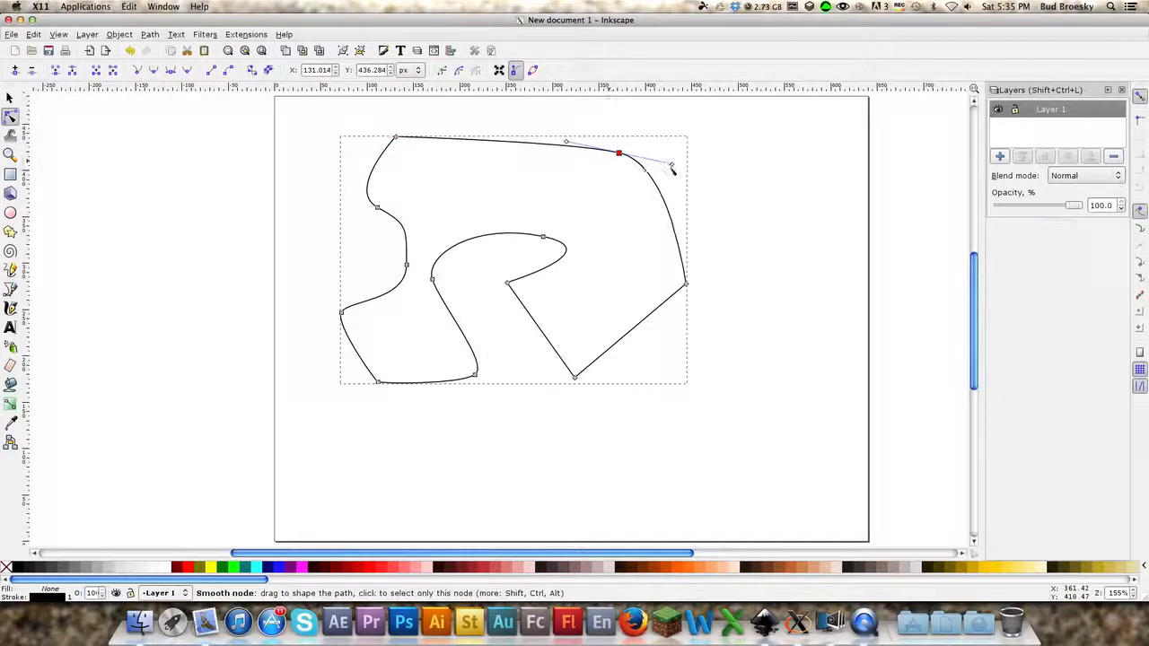
mouse_move(671, 169)
left_mouse_down()
mouse_move(741, 176)
mouse_move(638, 159)
mouse_move(679, 164)
left_mouse_up()
left_click(765, 328)
Move the freeform outline a little right and down on the page, and delete it.
left_click(10, 97)
left_click(762, 269)
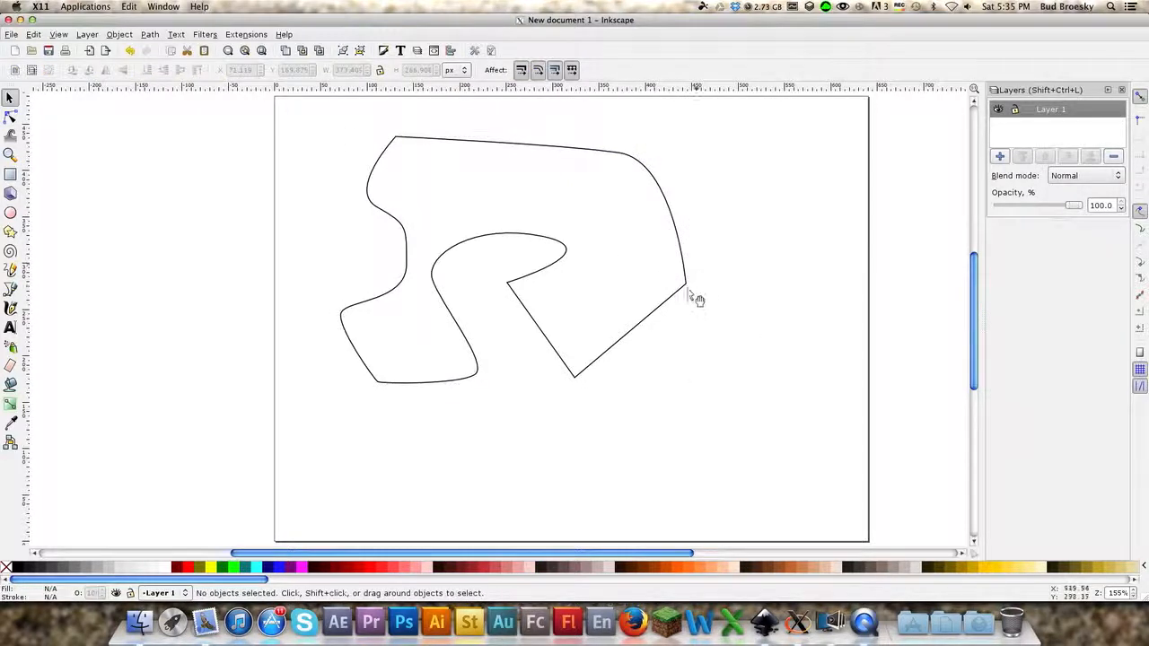
left_click_drag(711, 306, 720, 310)
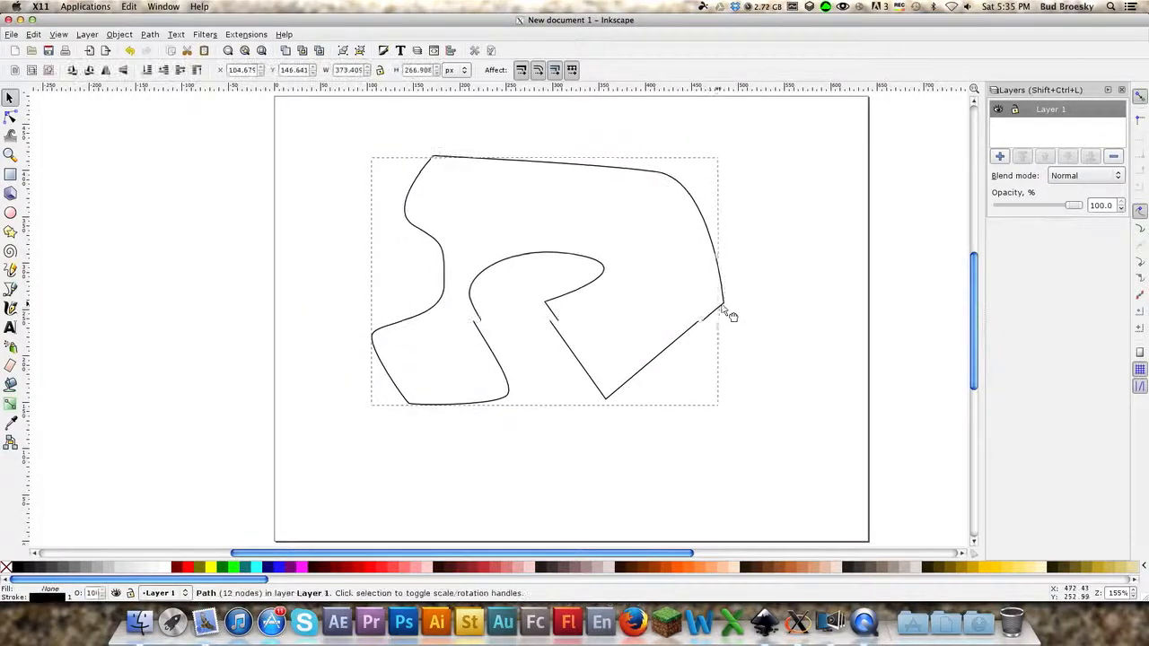
key("Delete")
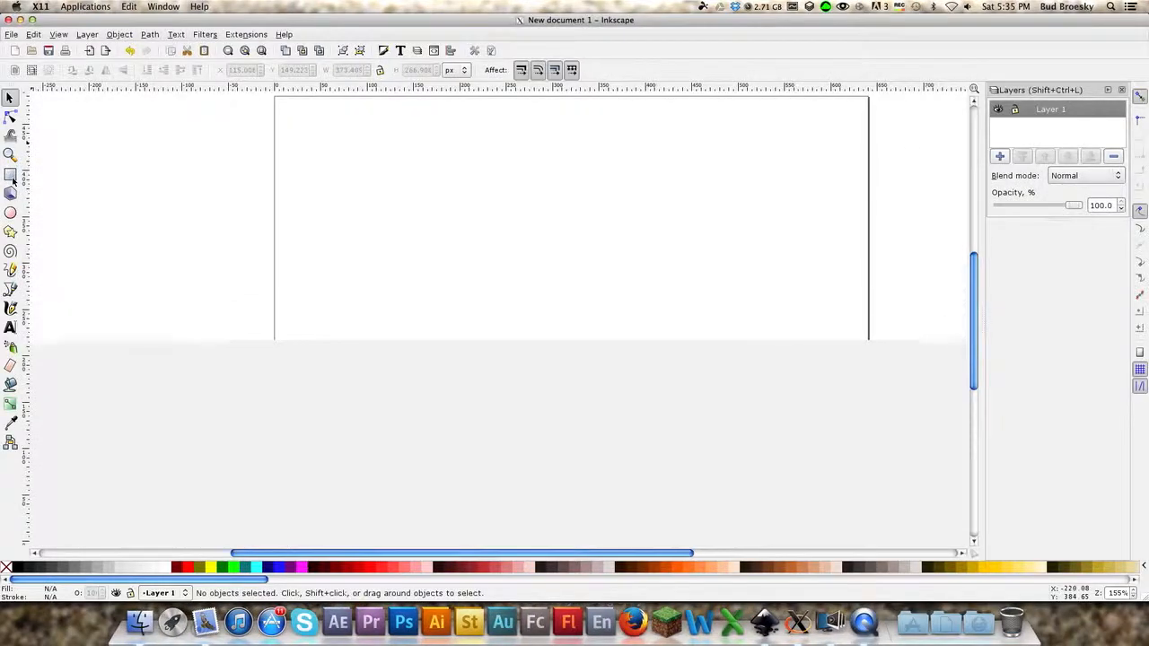
Draw a grey square about 268 px on each side in the page's upper-left area.
left_click(10, 176)
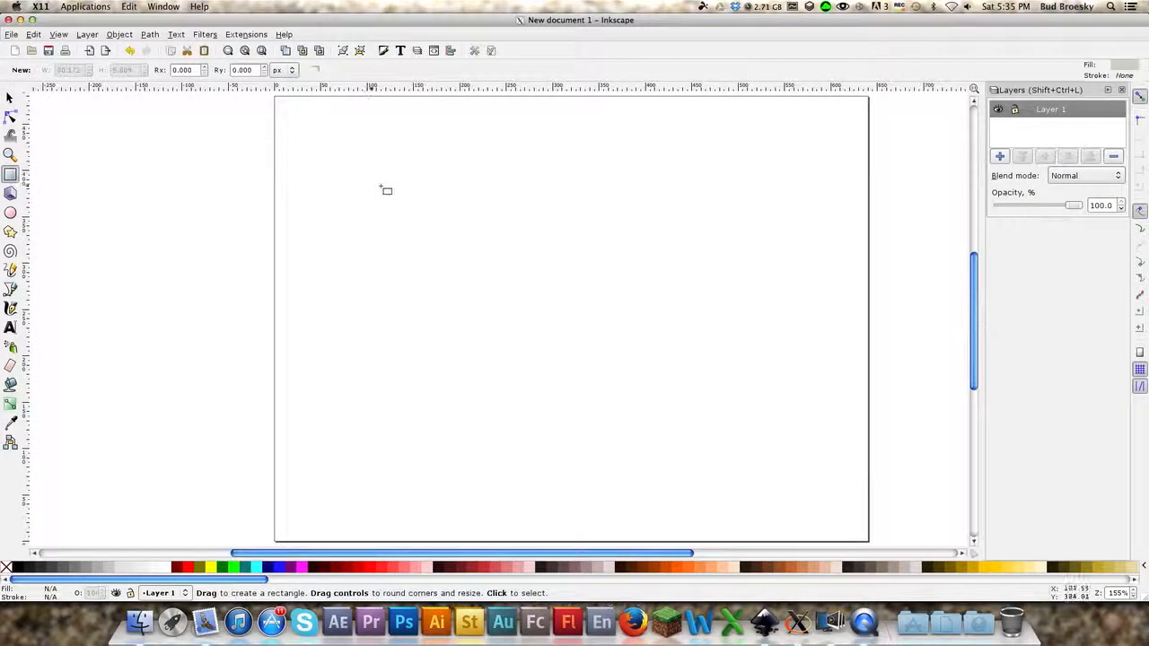
left_click_drag(377, 142, 638, 393)
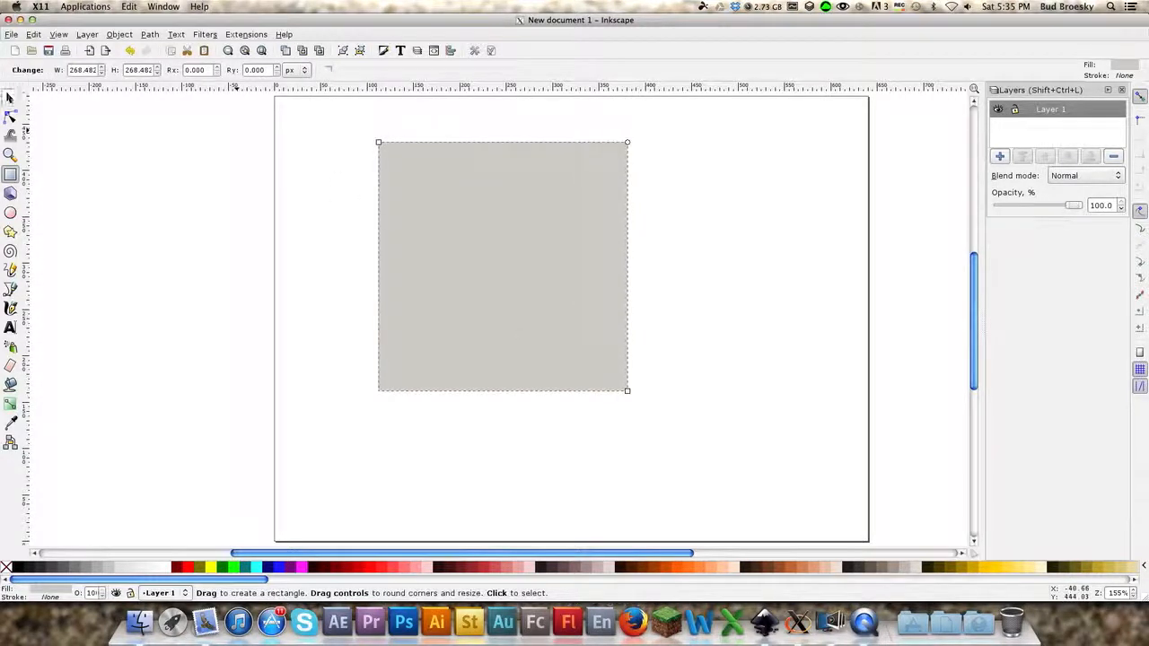
key("F1")
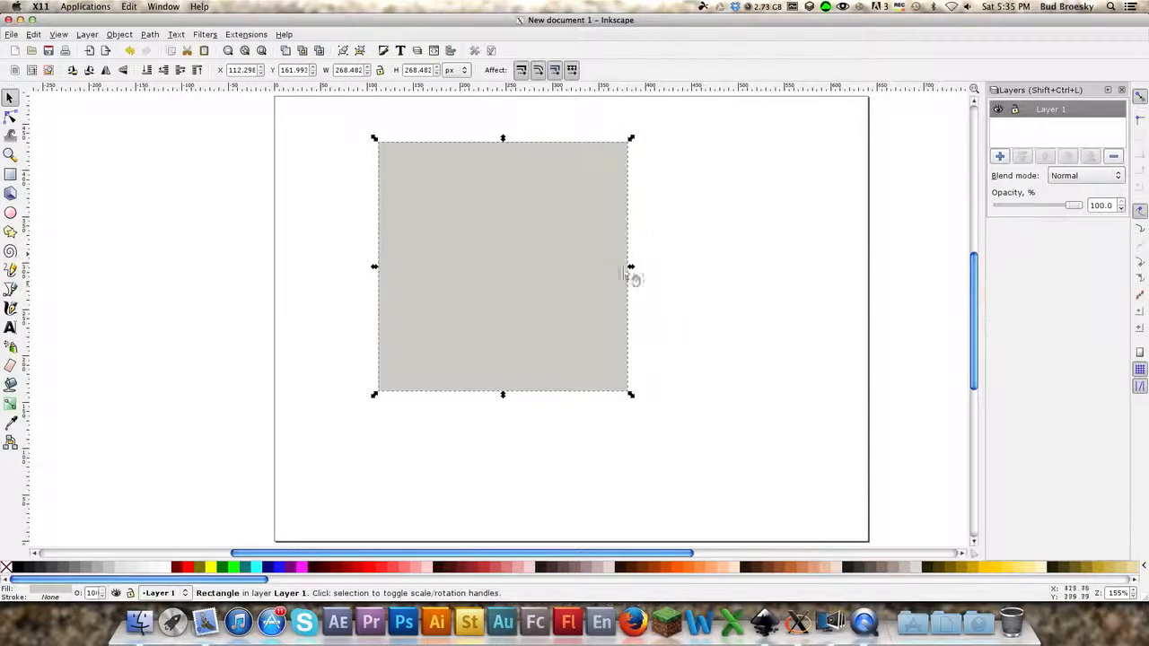
Skew the grey square vertically by its right edge and undo the skew.
left_click(584, 270)
left_click_drag(632, 267, 627, 299)
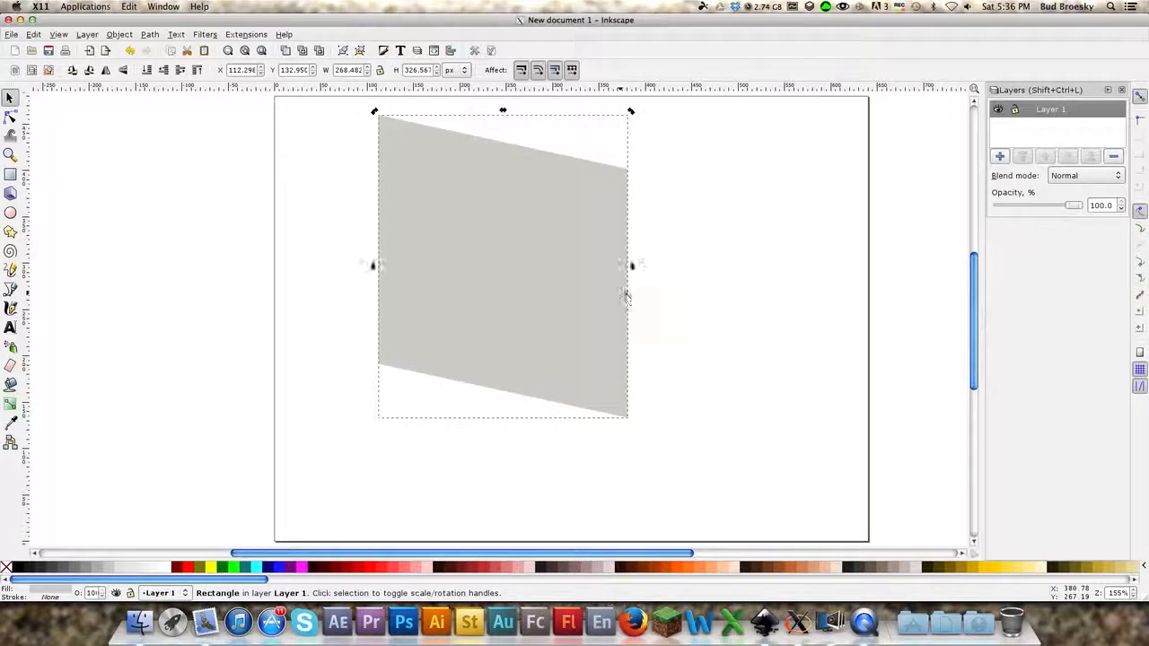
key("z")
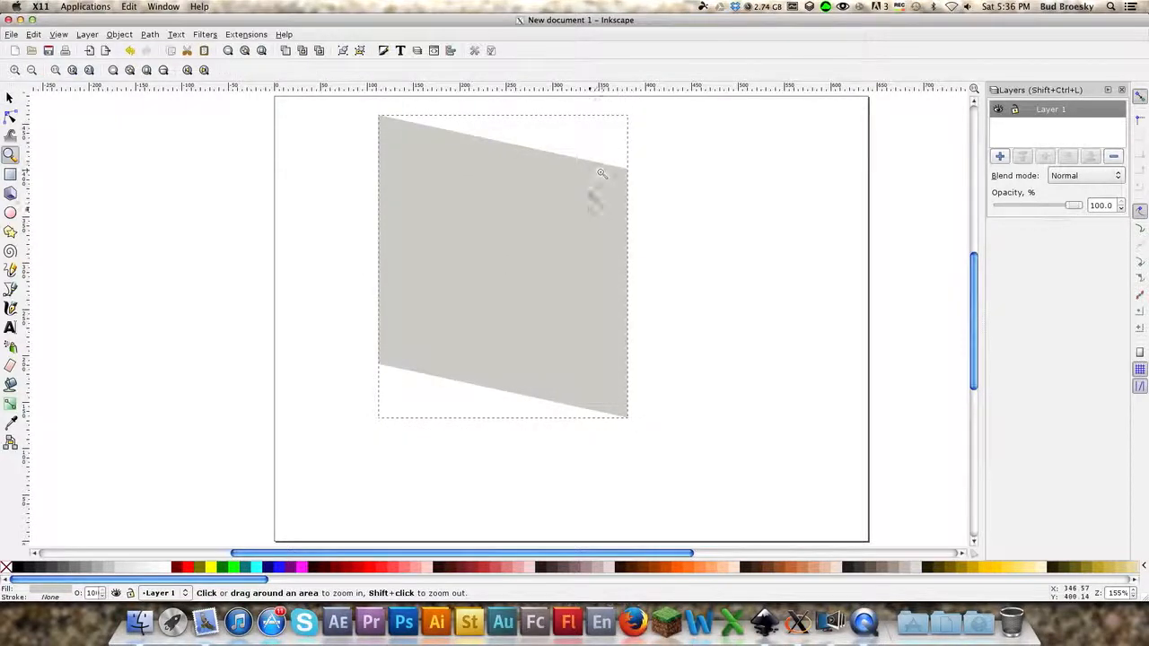
key("ctrl+z")
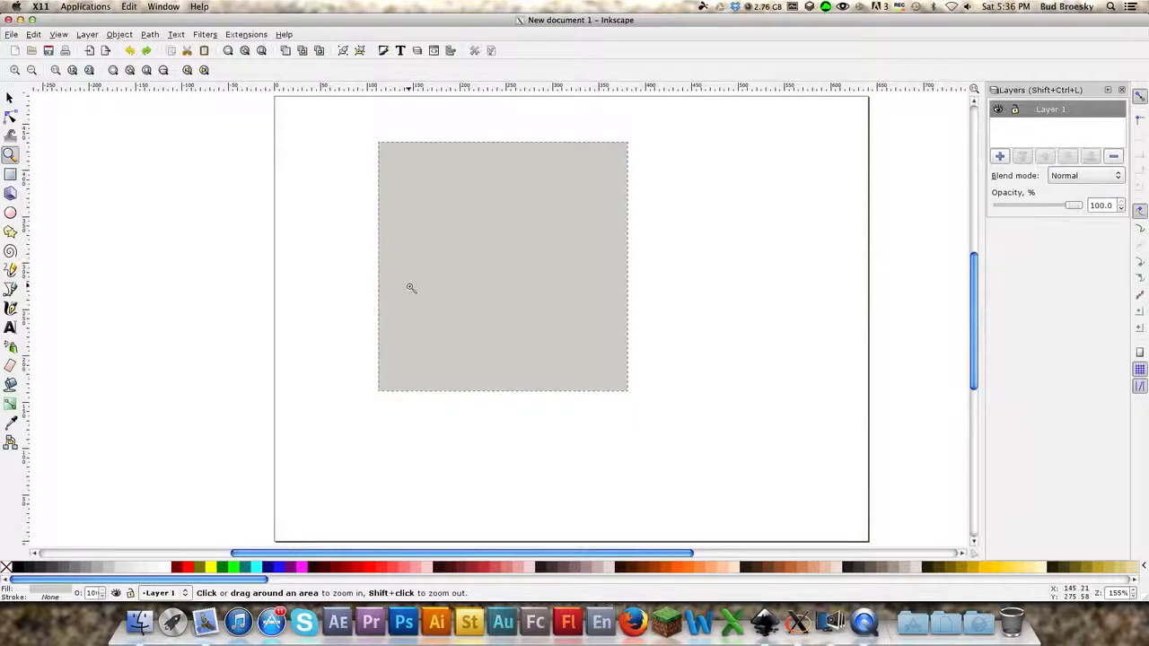
Narrow the grey square from its right side to about 248 px wide.
left_click(9, 97)
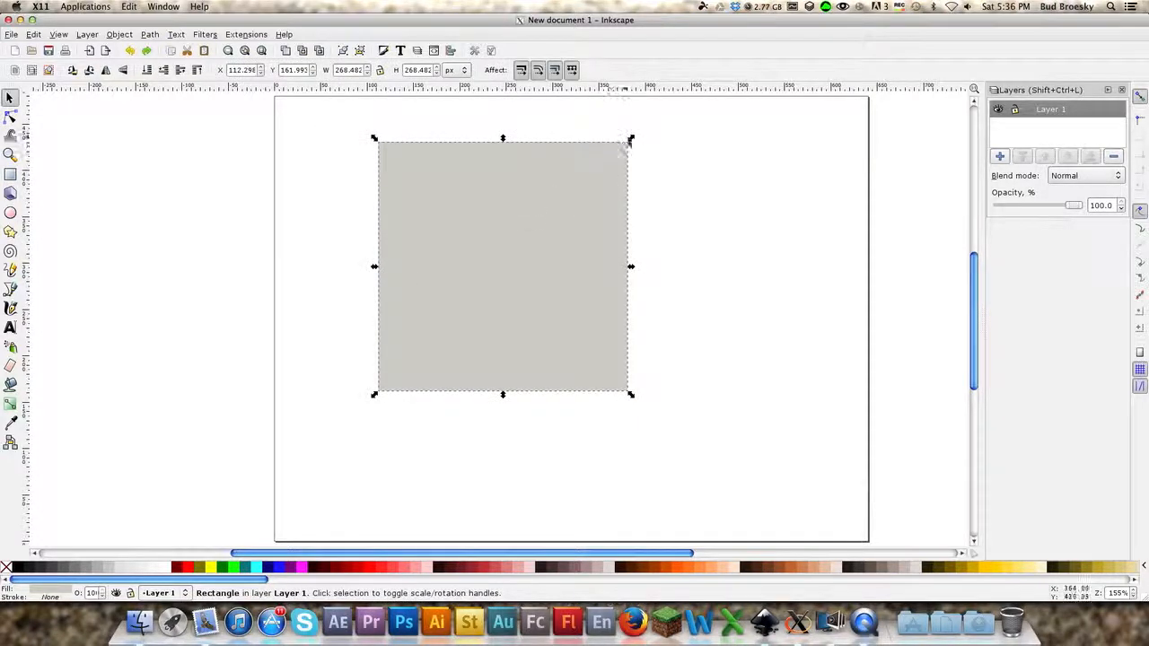
left_click_drag(632, 267, 597, 268)
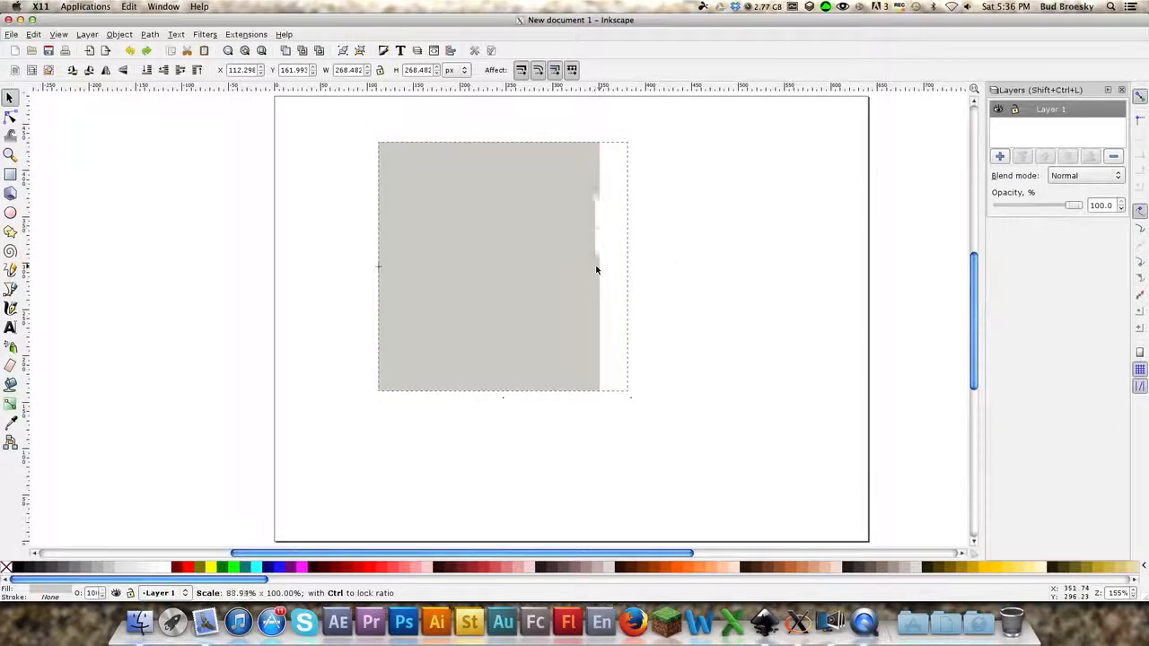
left_click_drag(598, 266, 623, 272)
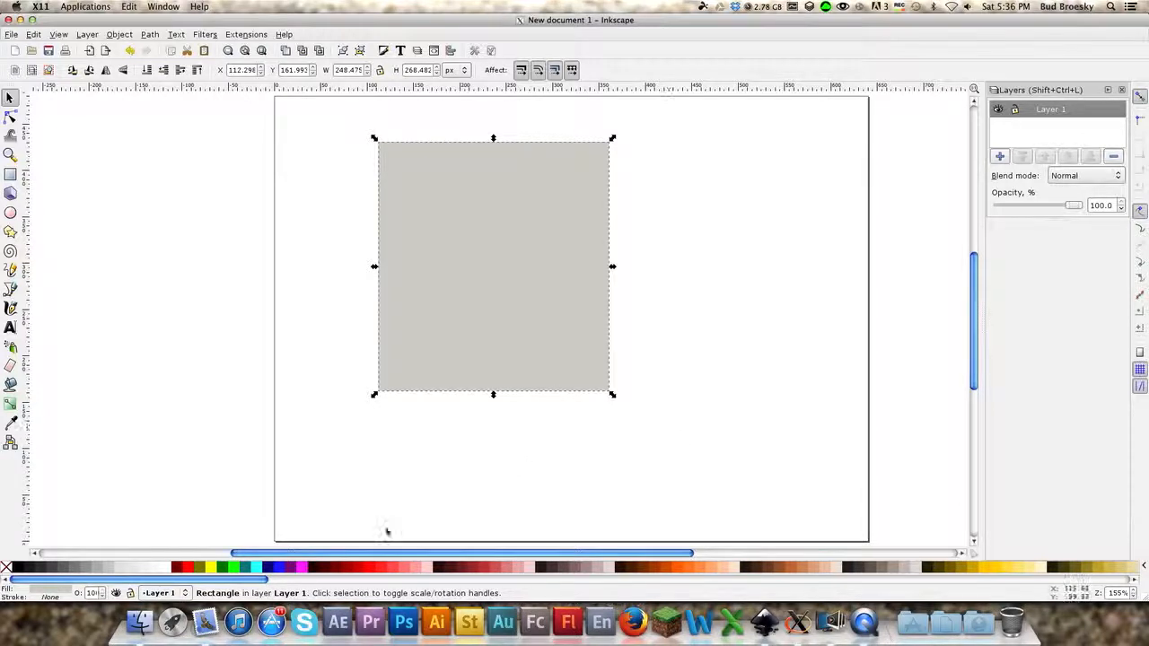
Try several reds as the rectangle's fill and settle on the light red.
left_click_drag(292, 580, 126, 583)
left_click(391, 567)
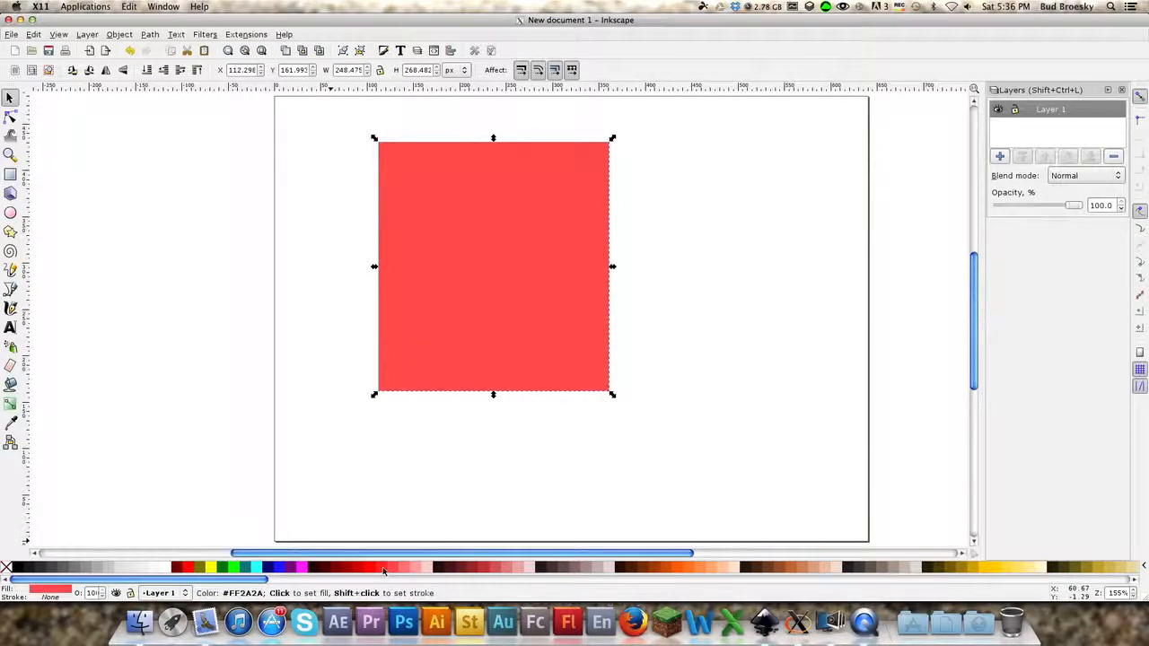
left_click(383, 569)
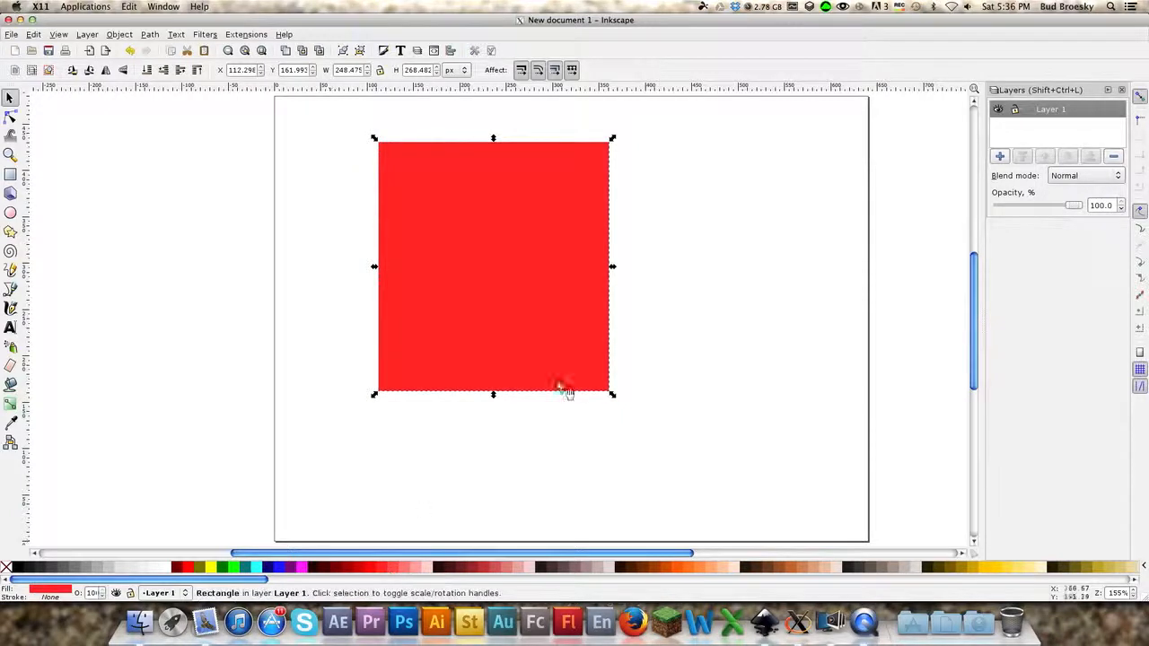
left_click(373, 570)
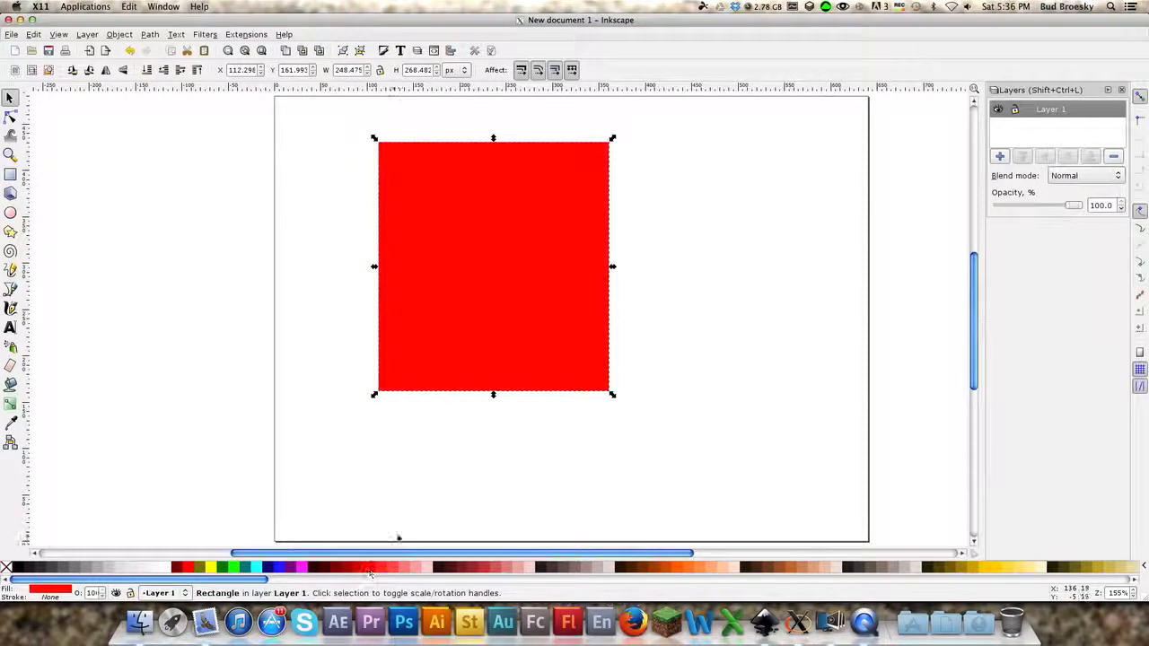
left_click(397, 570)
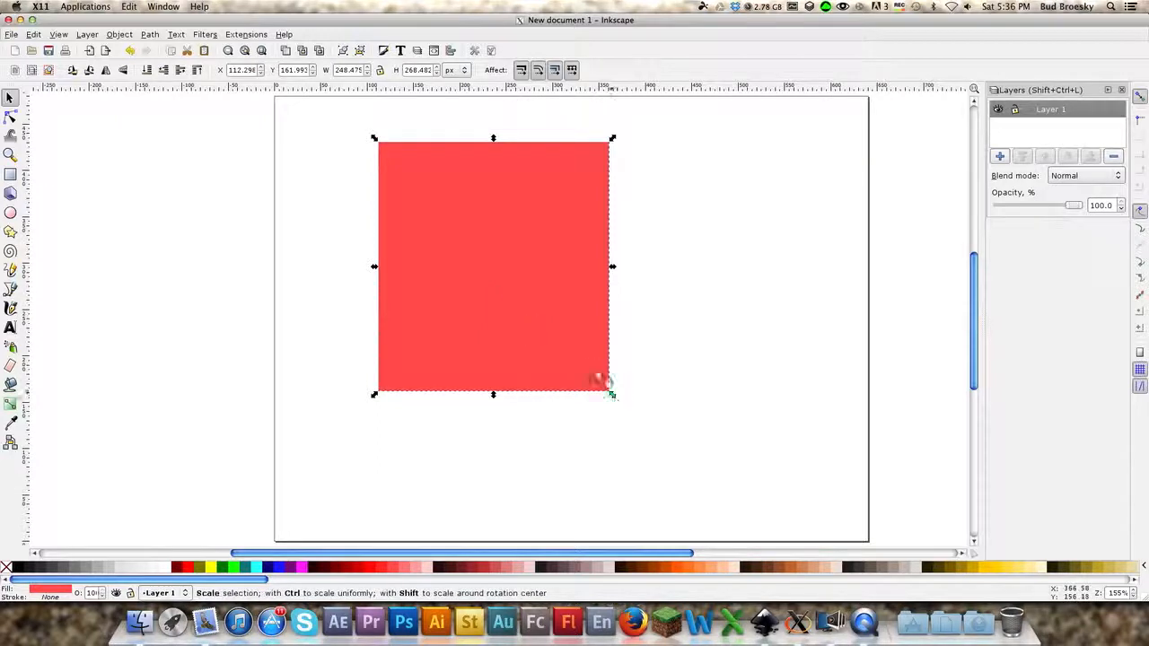
Draw a second light red square about 137 px on each side to the right of the large rectangle on Layer 1.
left_click(1057, 110)
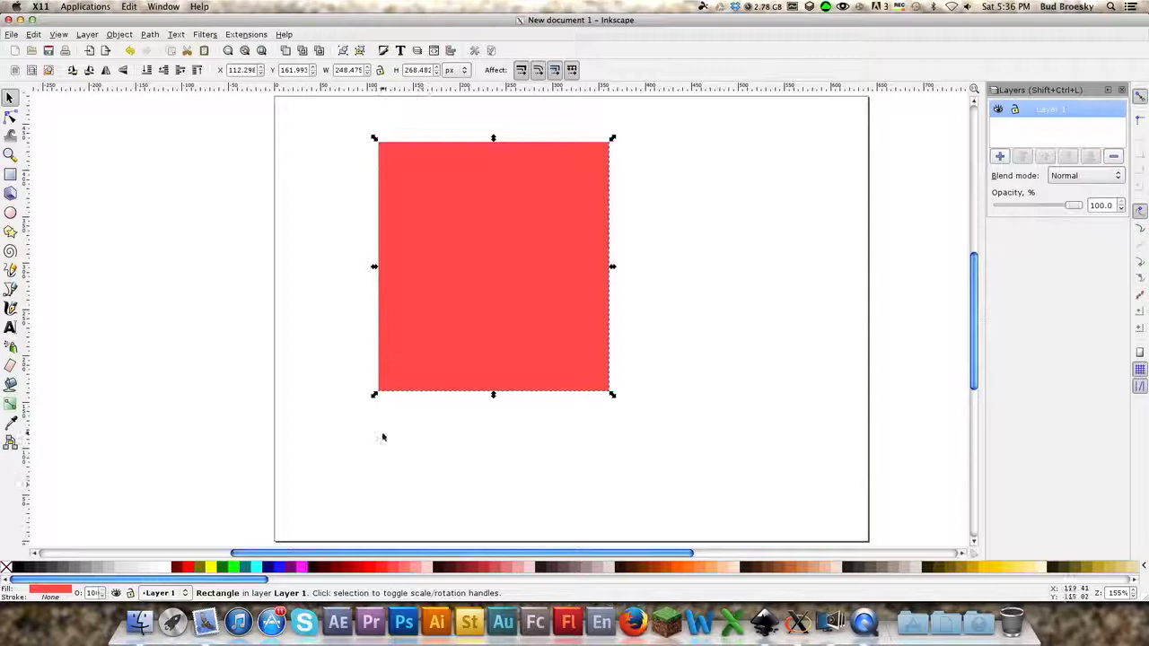
left_click(14, 176)
mouse_move(662, 205)
left_mouse_down()
mouse_move(731, 242)
mouse_move(730, 282)
mouse_move(790, 248)
mouse_move(795, 330)
mouse_move(769, 275)
mouse_move(759, 282)
mouse_move(794, 334)
left_mouse_up()
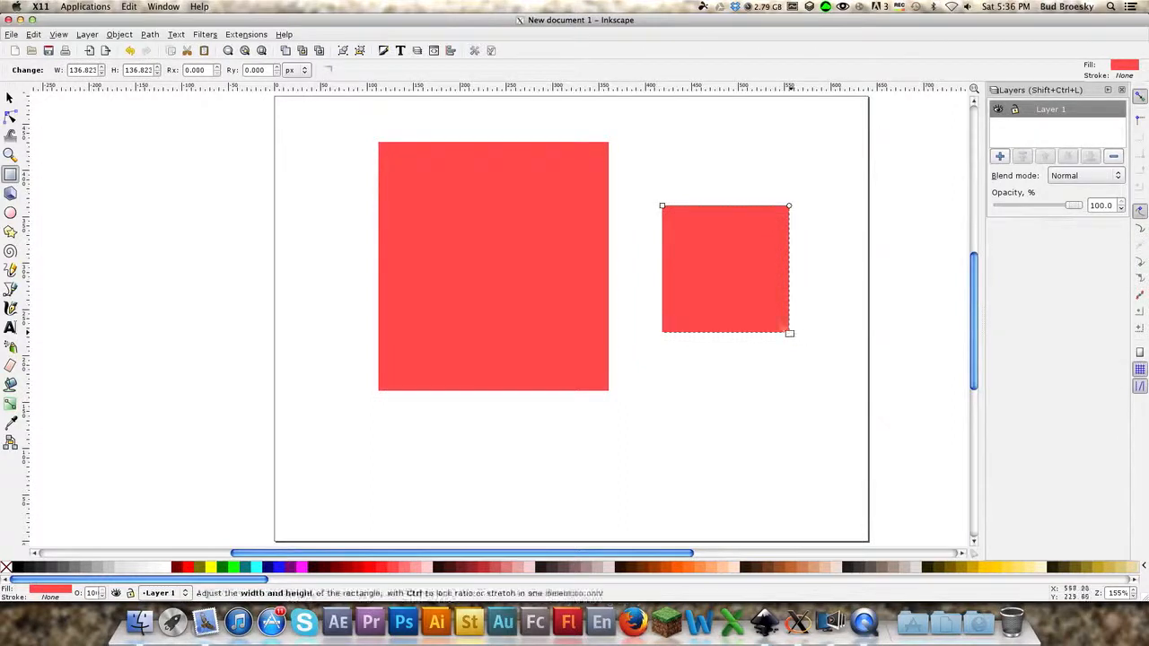
left_click(9, 98)
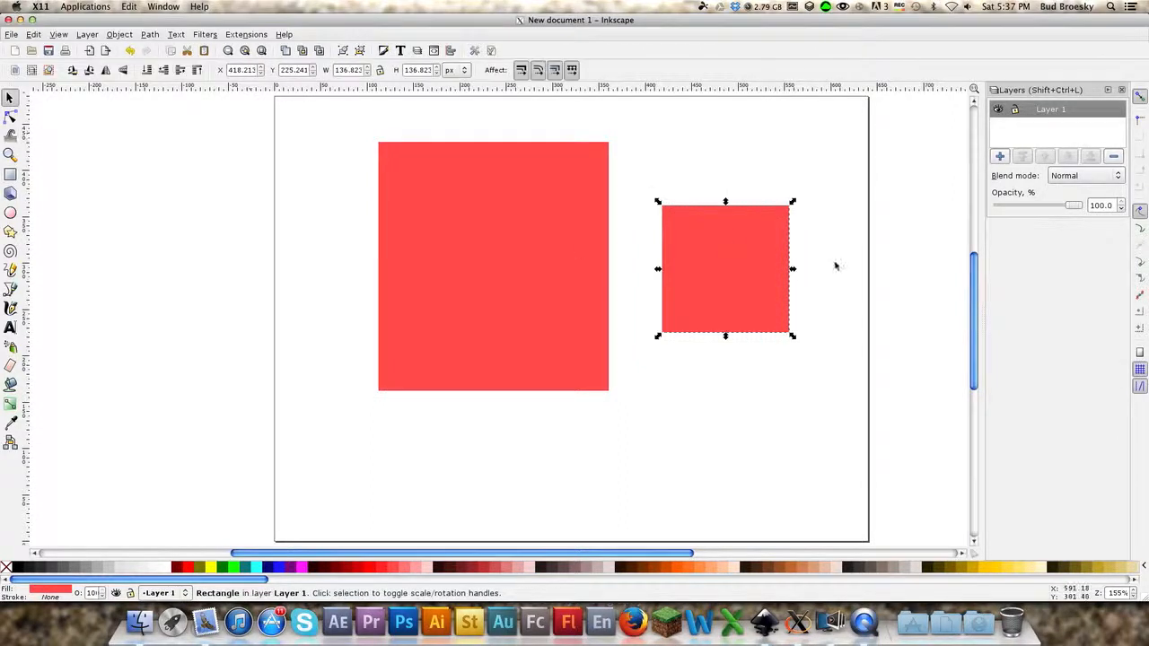
Rotate the small square 45 degrees into a diamond and place it just beside the large rectangle's right edge.
left_click_drag(731, 241, 692, 182)
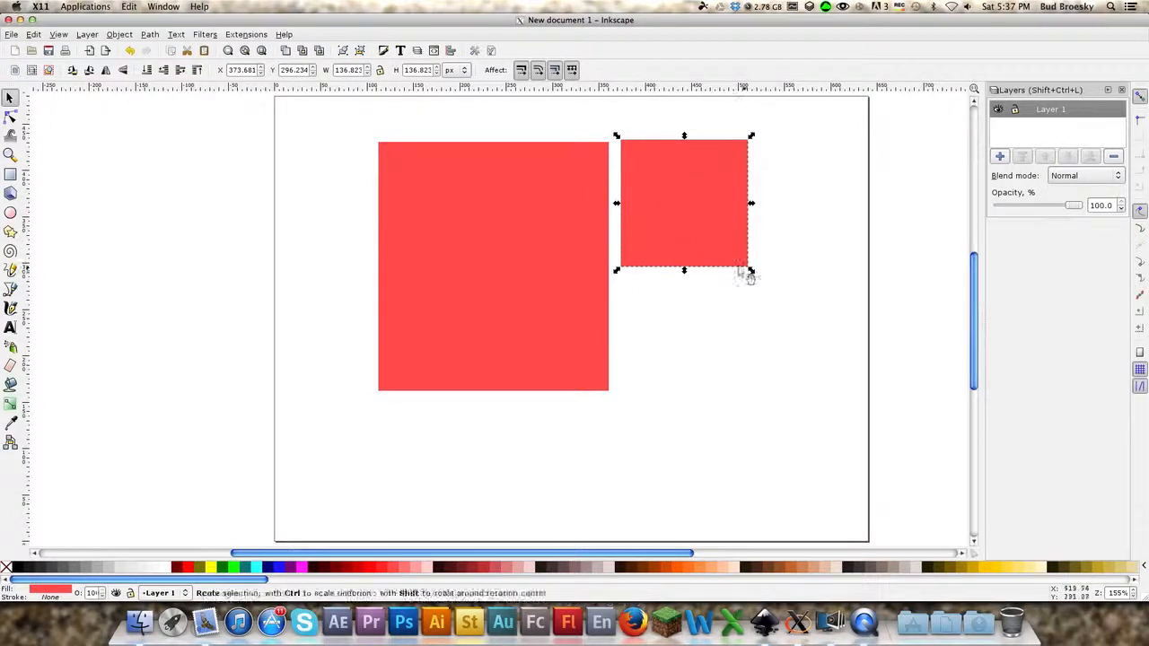
left_click_drag(705, 214, 737, 254)
left_click(737, 242)
left_click_drag(775, 166, 804, 218)
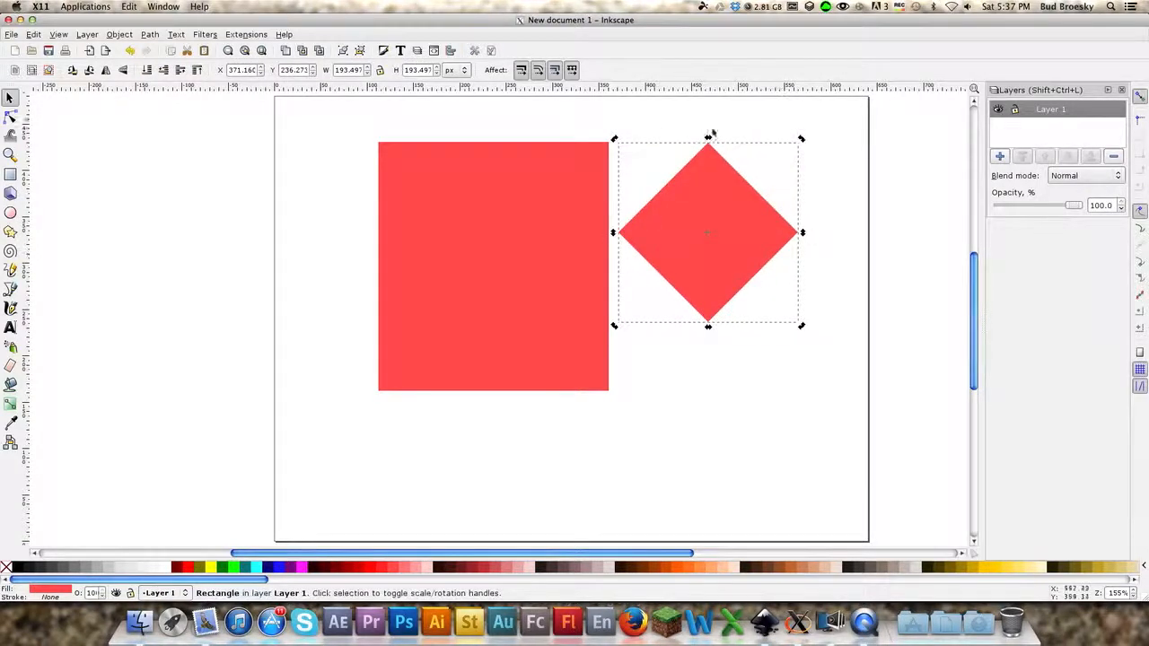
left_click_drag(751, 244, 762, 294)
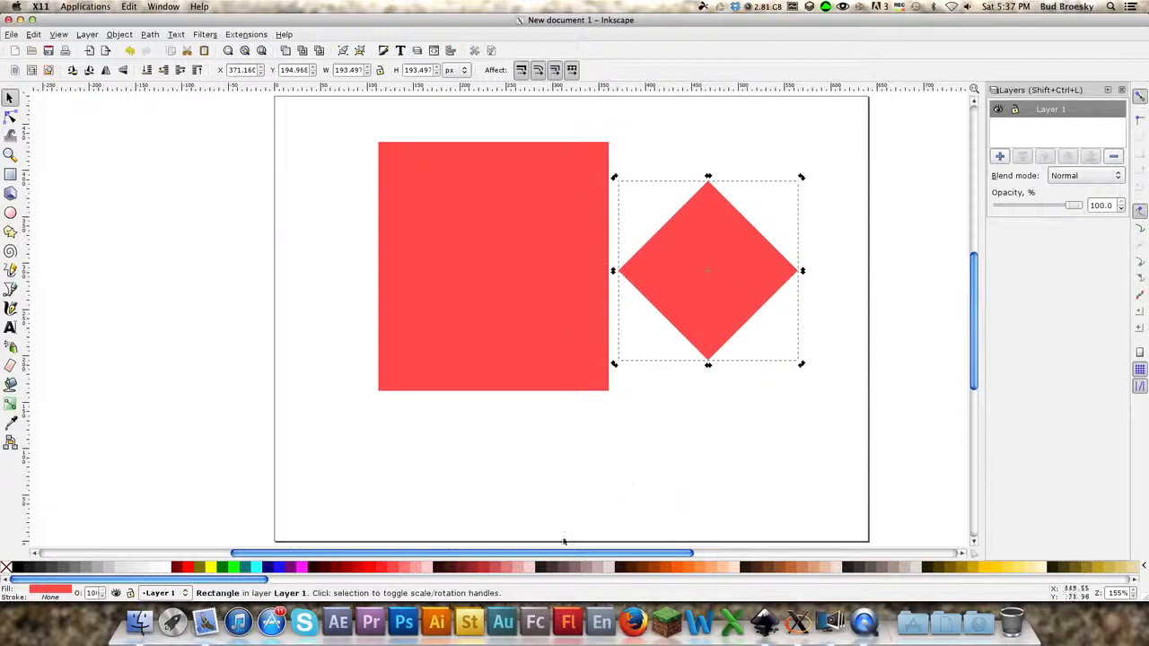
Try two darker reds as the diamond's fill and settle on bright red.
left_click(355, 567)
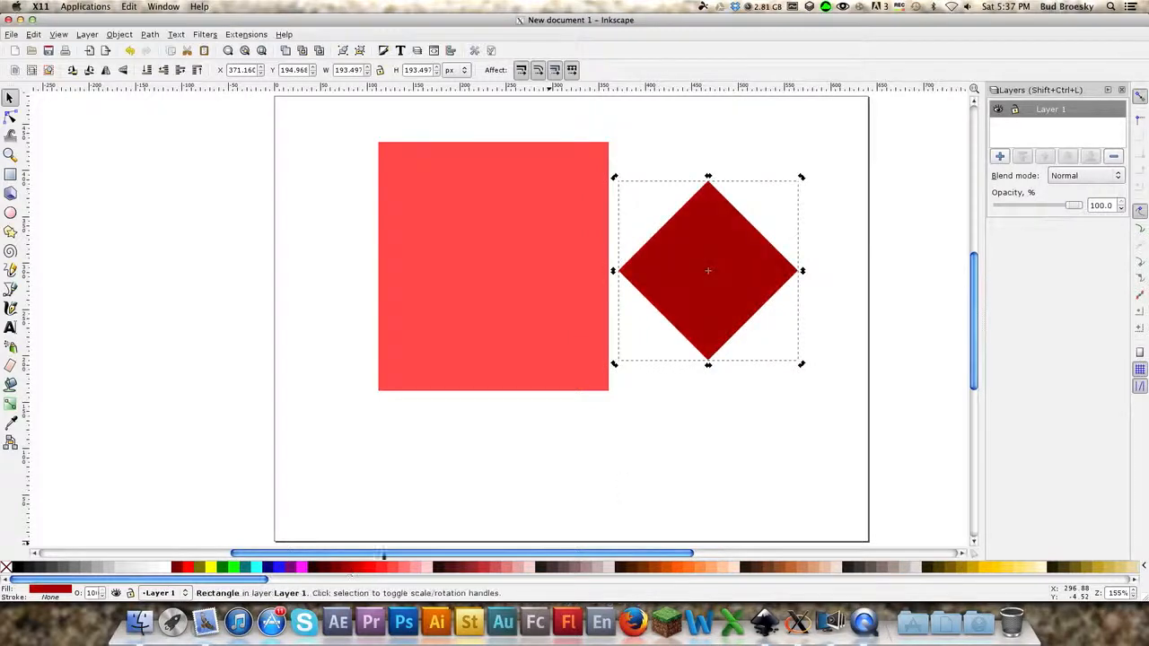
left_click(357, 567)
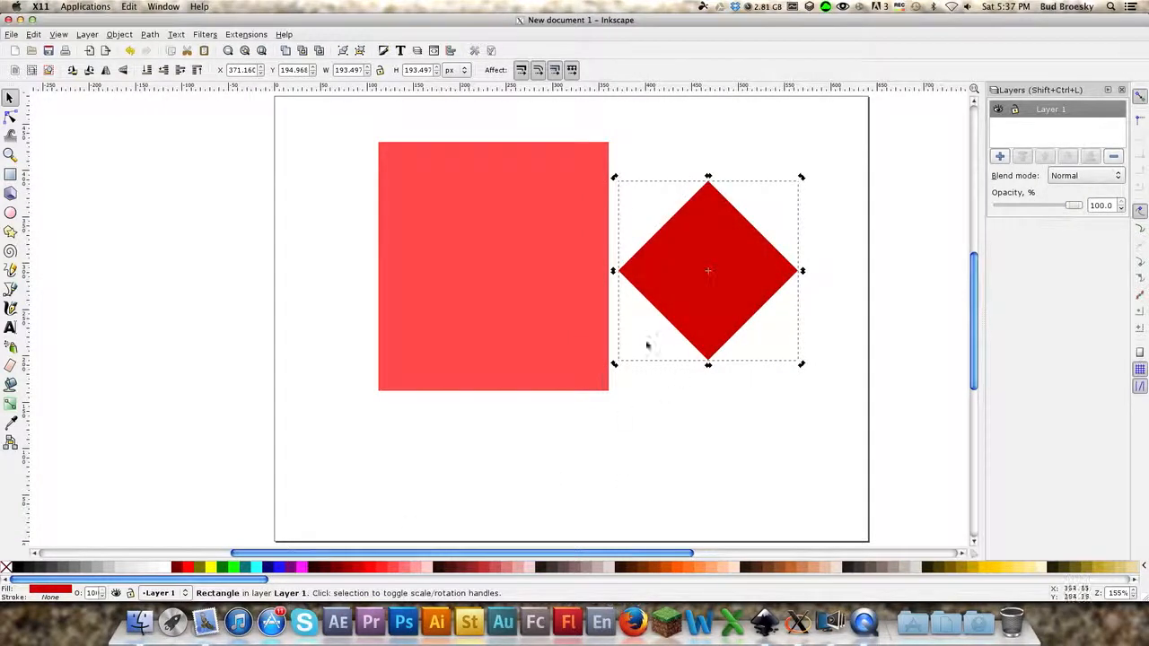
left_click(373, 568)
Move the diamond over the large rectangle's lower-right corner and nudge it so its top and left points meet the rectangle's edges.
left_click_drag(731, 332, 626, 414)
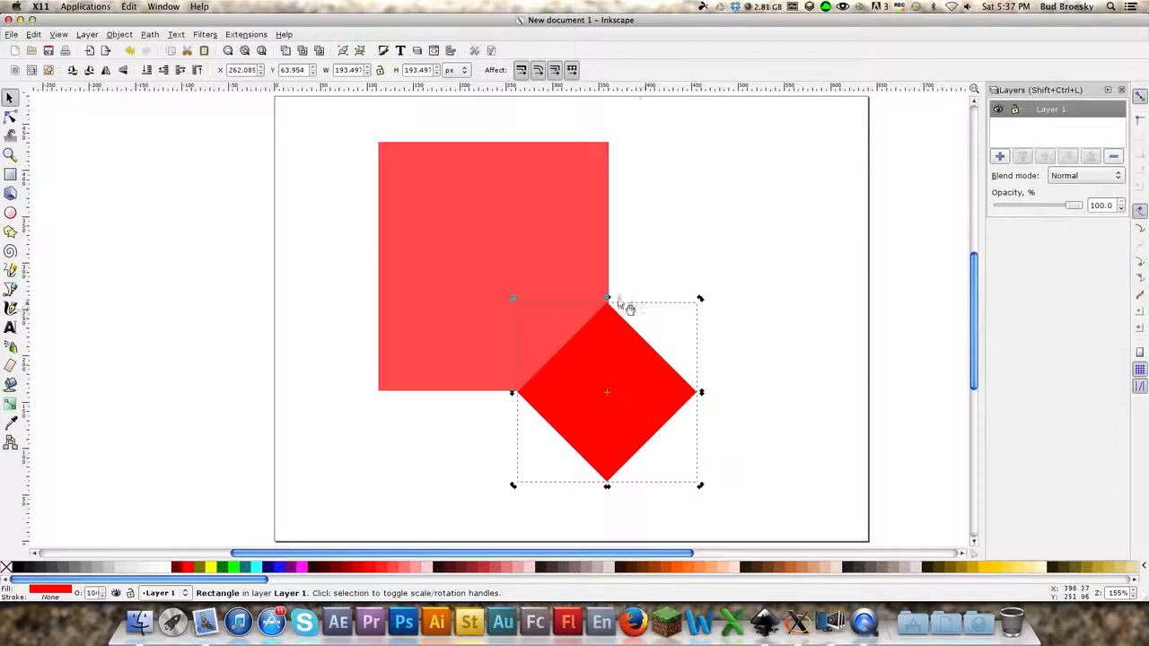
key("plus")
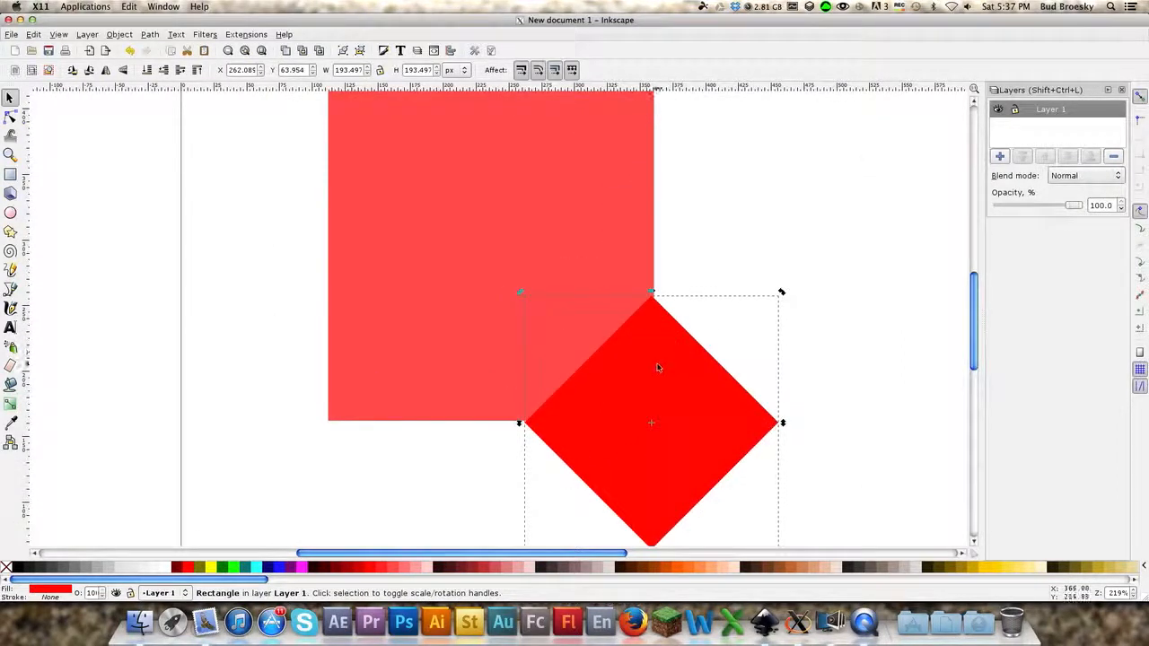
key("Right")
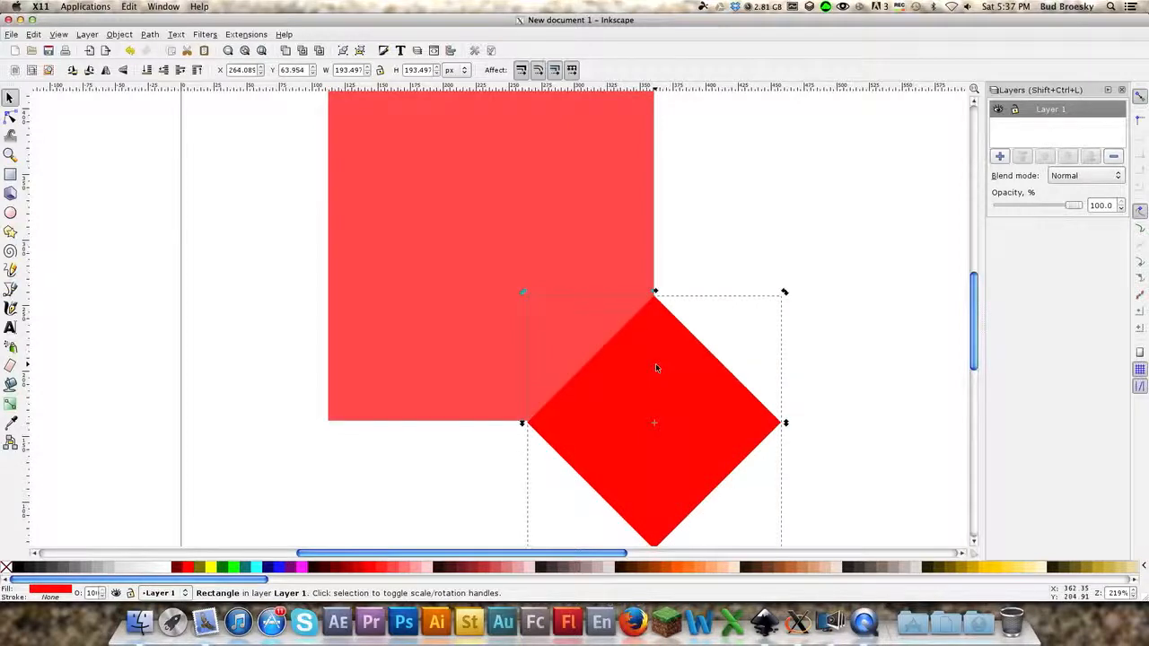
key("Up")
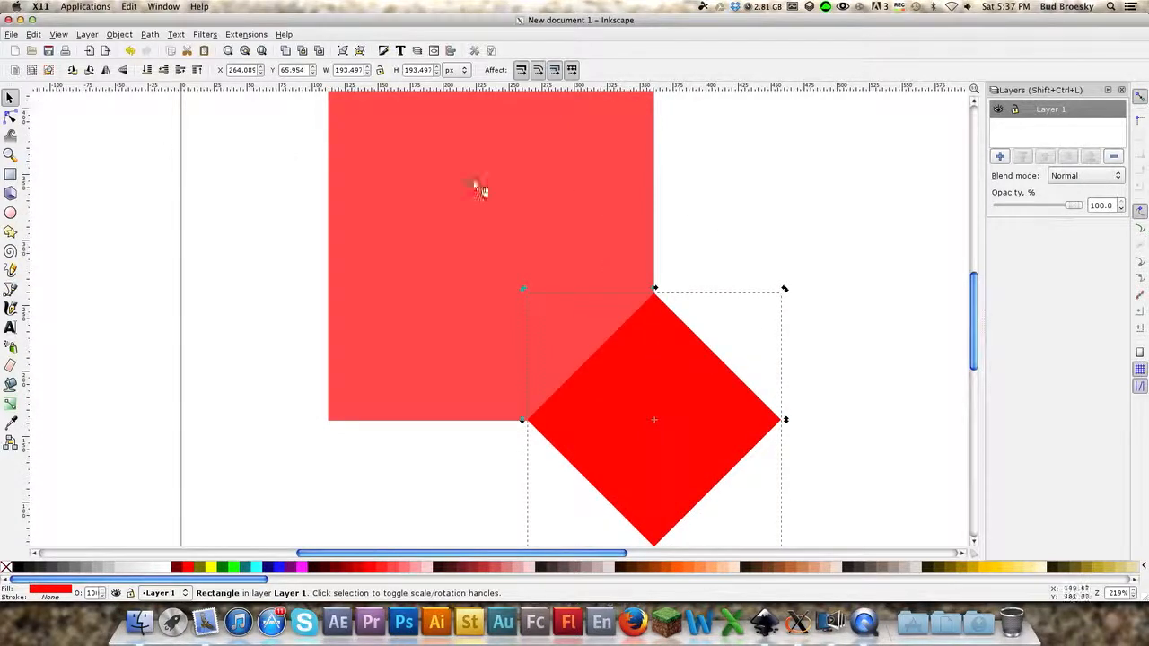
key("Escape")
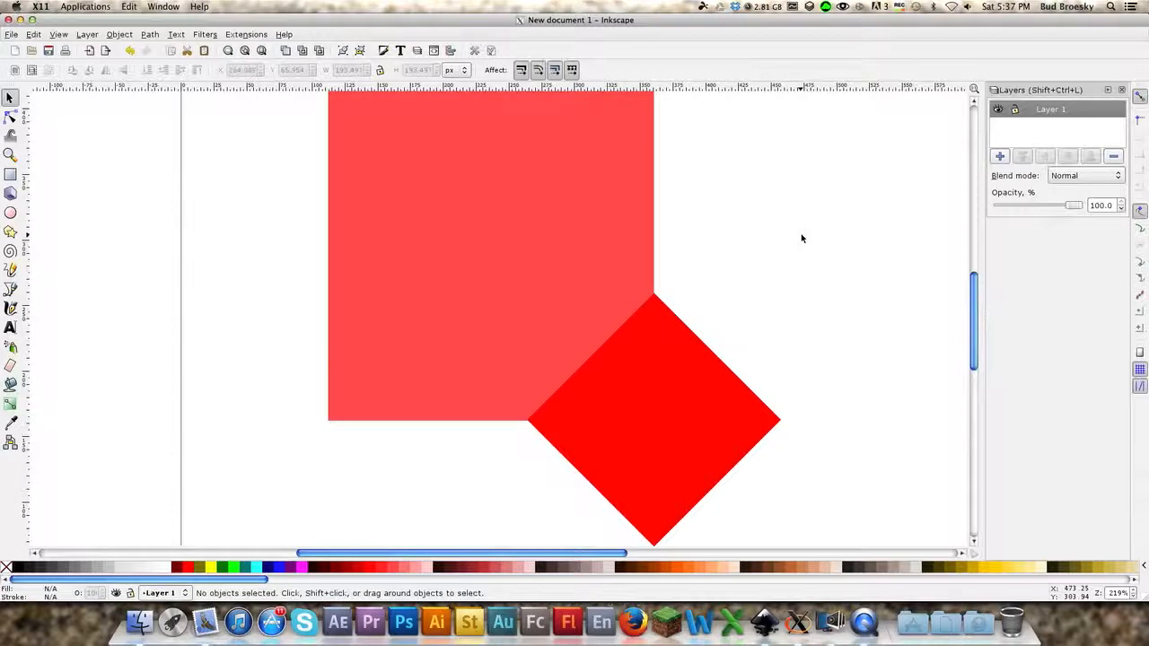
key("minus")
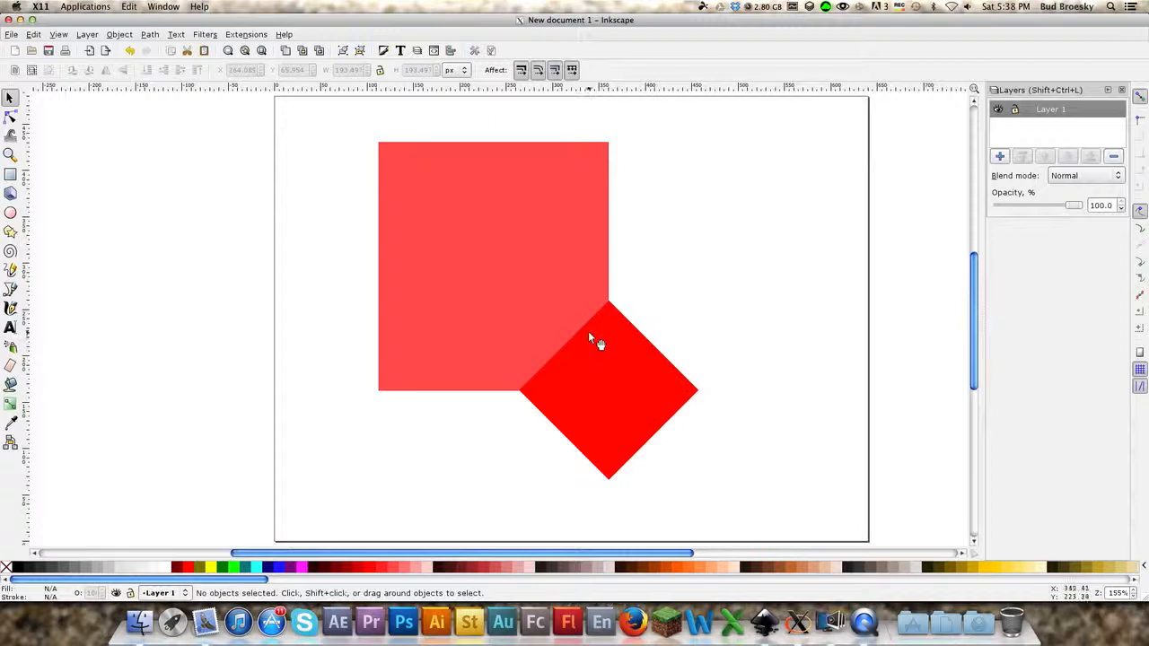
Cut the large rectangle along the diamond's edge with the Division path operation.
left_click(614, 359)
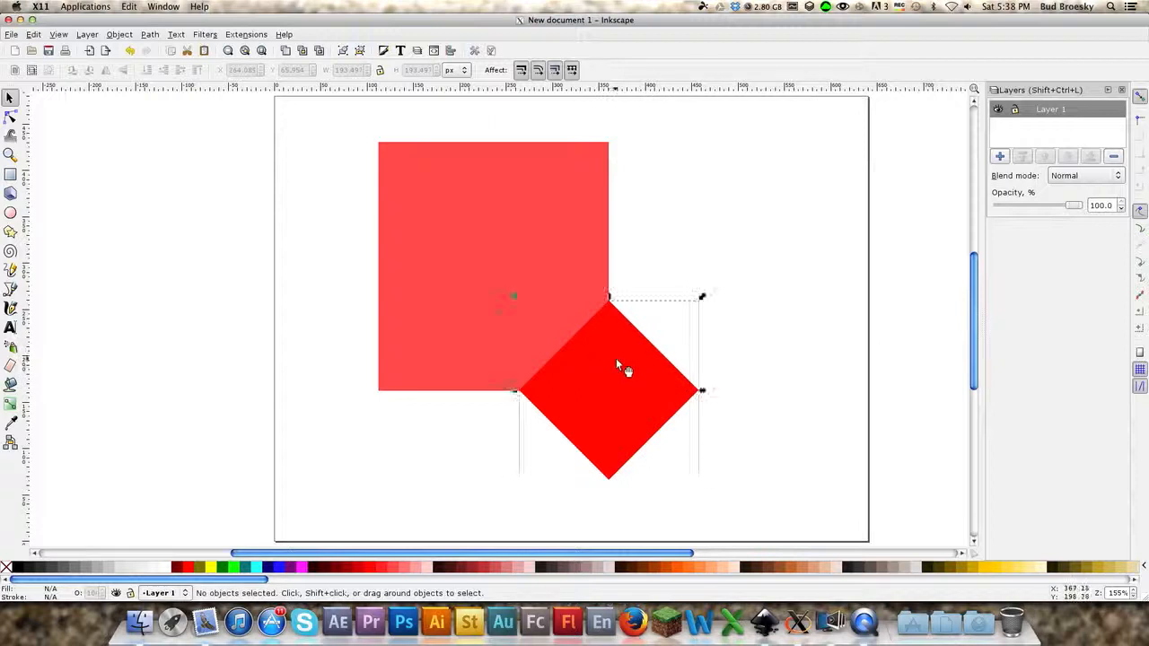
left_click(539, 230, "shift")
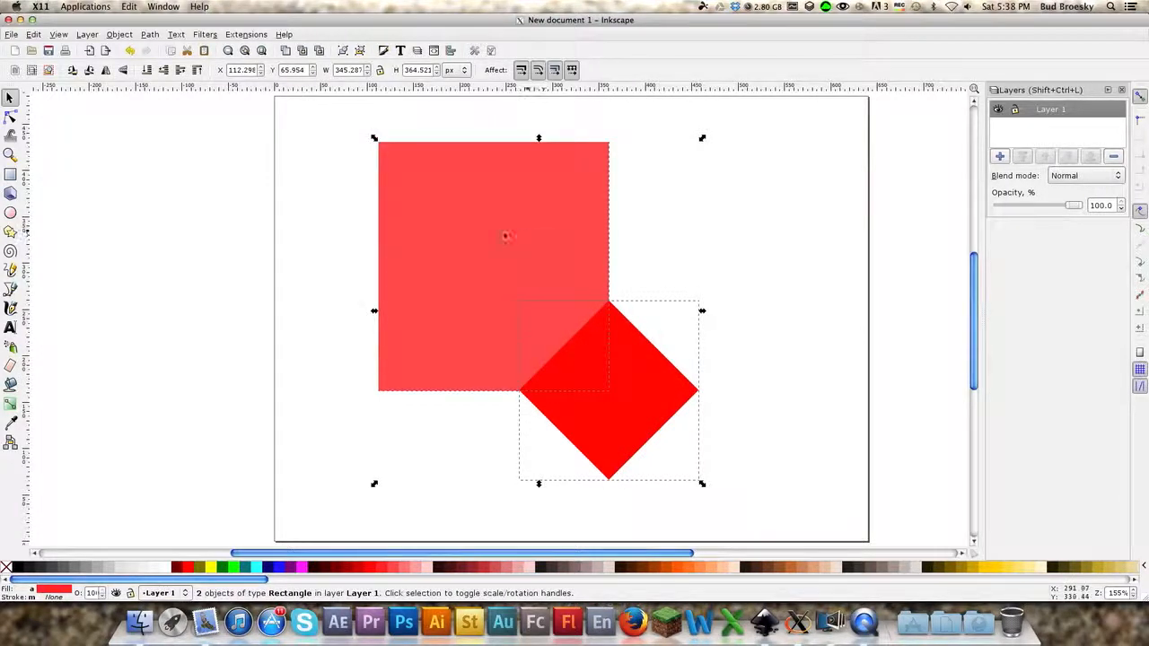
left_click(148, 35)
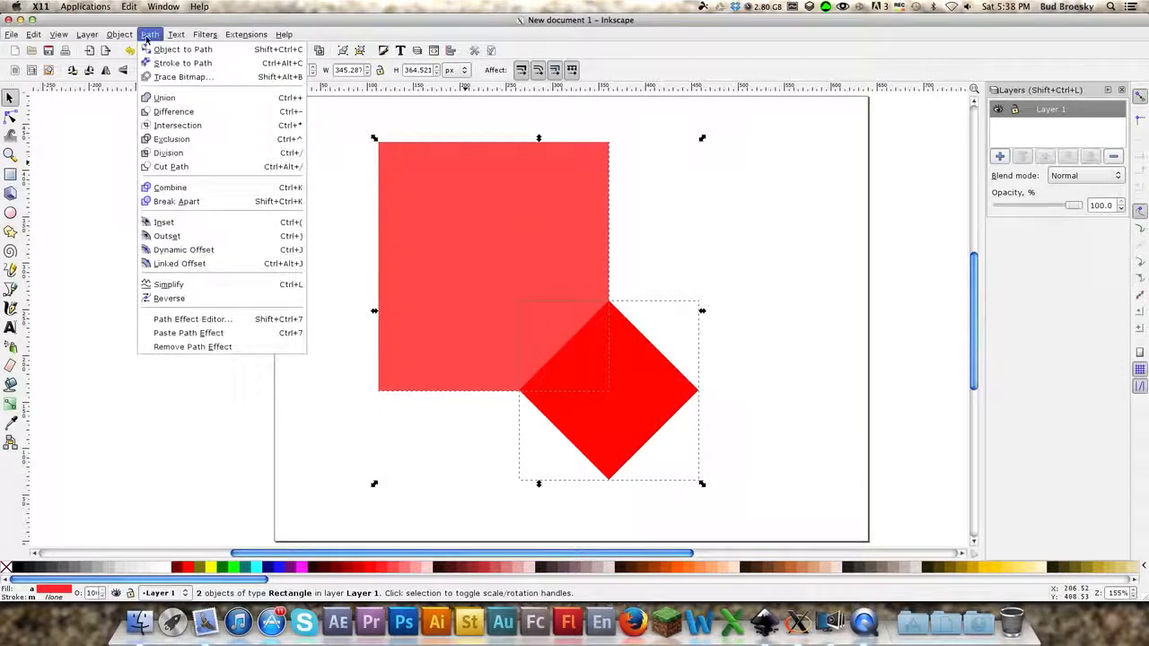
left_click(184, 153)
left_click(624, 352)
Fill the divided corner triangle with bright red.
left_click(583, 350)
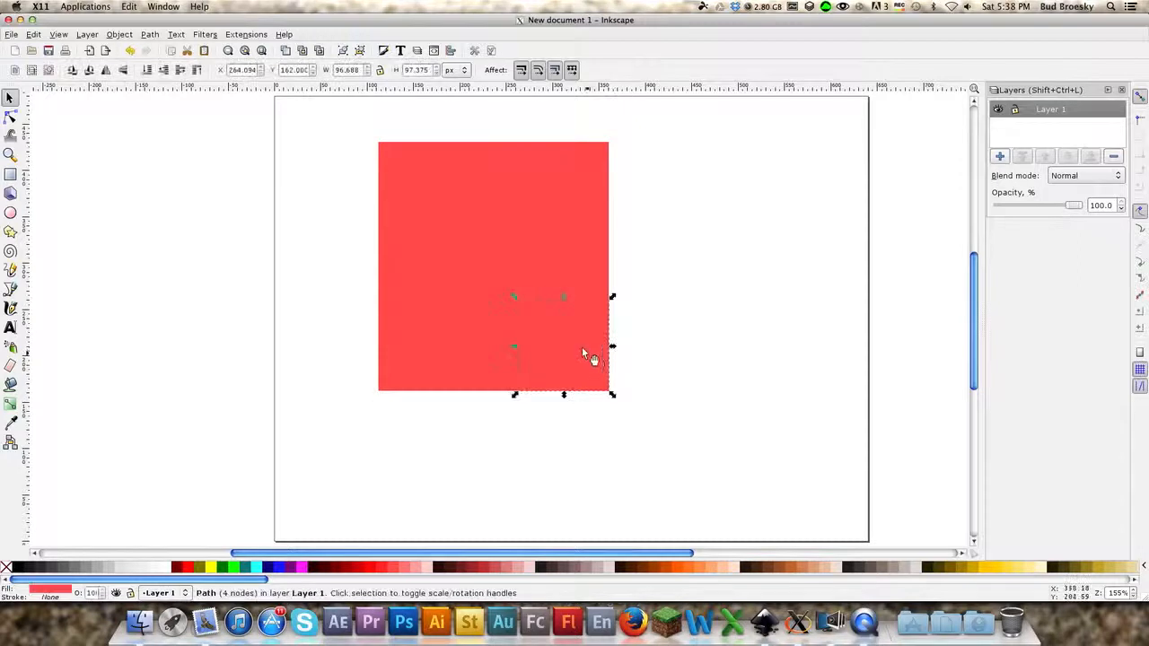
left_click(367, 568)
left_click(507, 219)
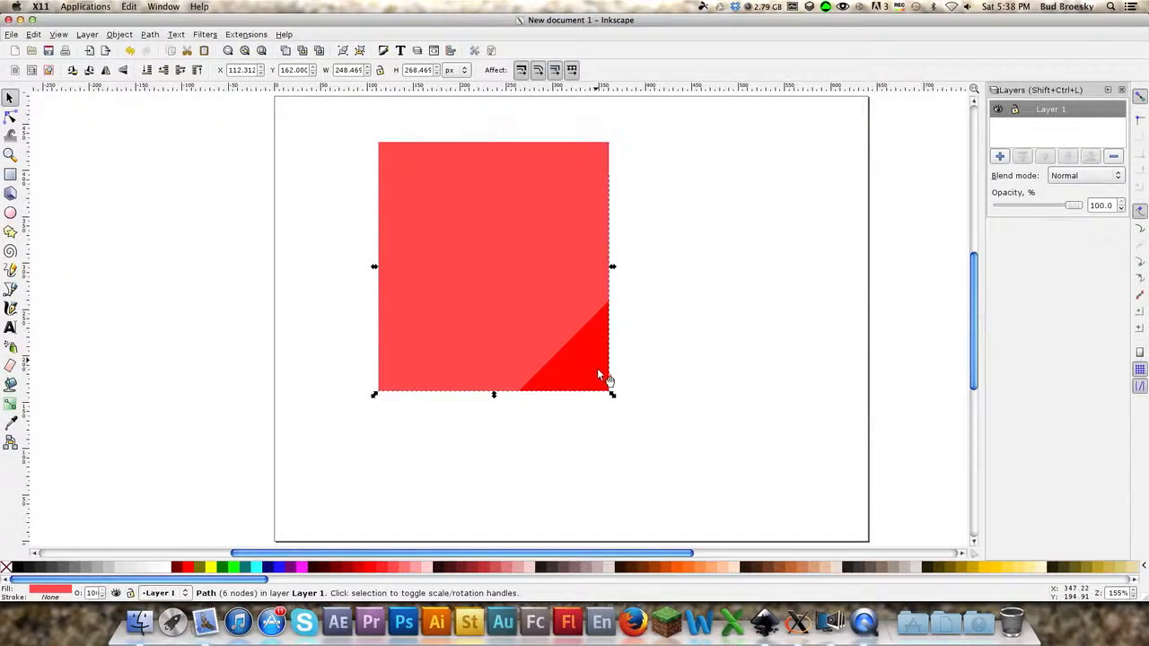
Rotate the corner triangle 180 degrees to form a folded corner and lower the large shape to the bottom of the stack.
left_click(608, 355)
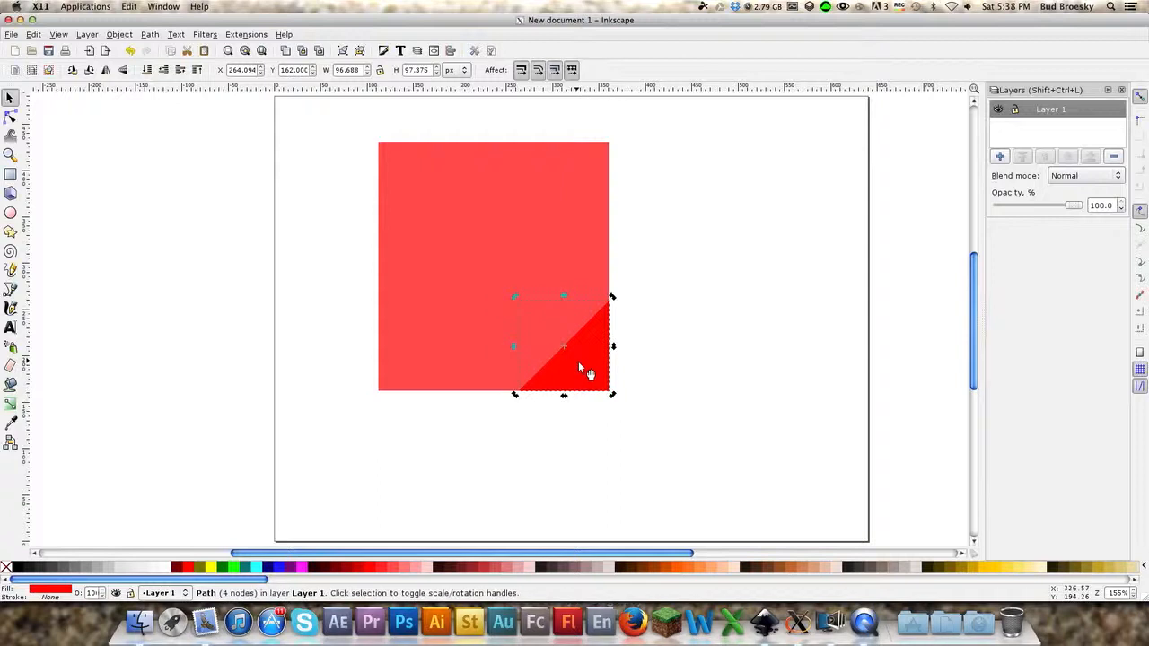
left_click_drag(612, 398, 501, 290)
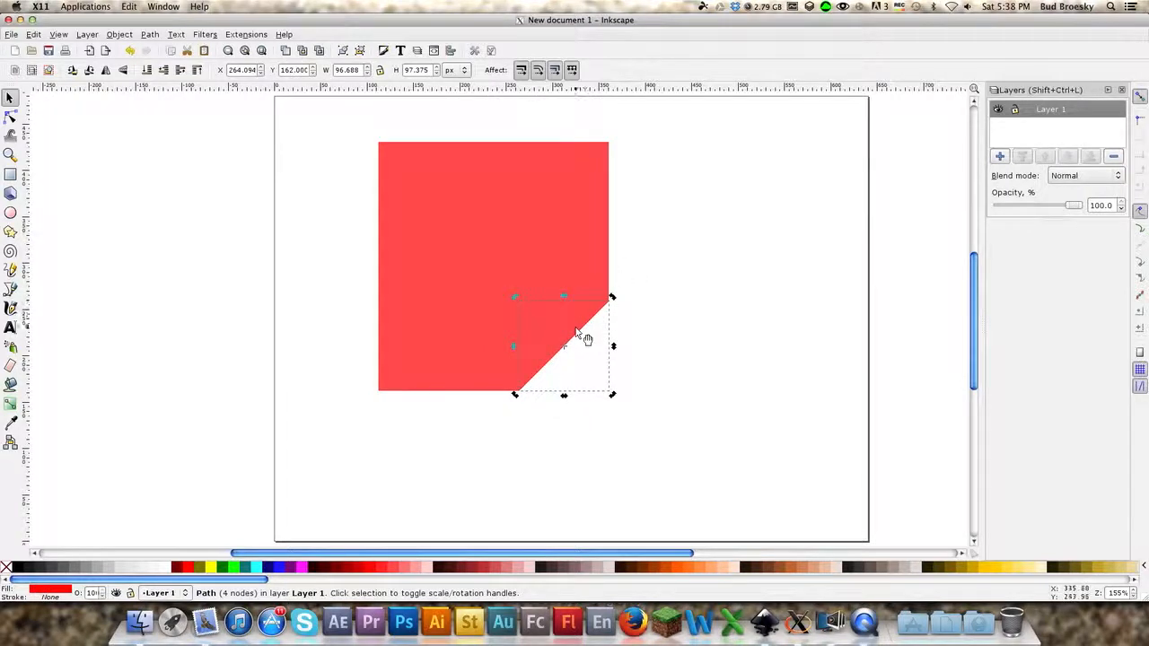
left_click(581, 230)
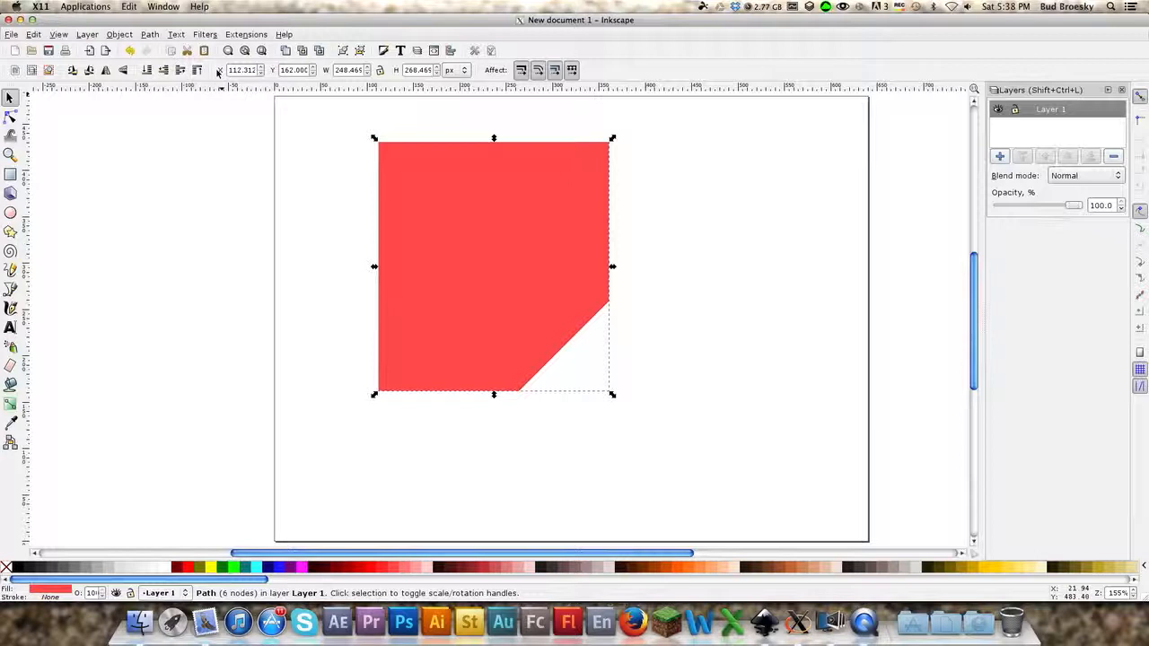
left_click(148, 72)
left_click(702, 372)
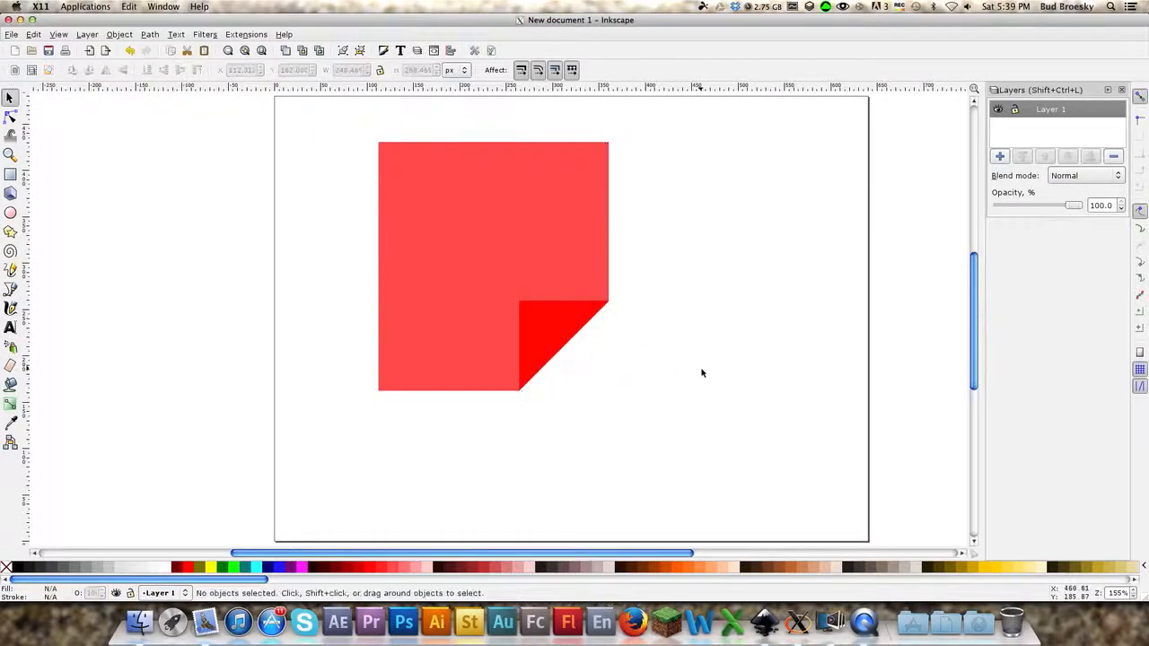
Try other reds on the large page shape and settle on a lighter, pinkish red fill.
left_click(458, 194)
left_click(567, 321)
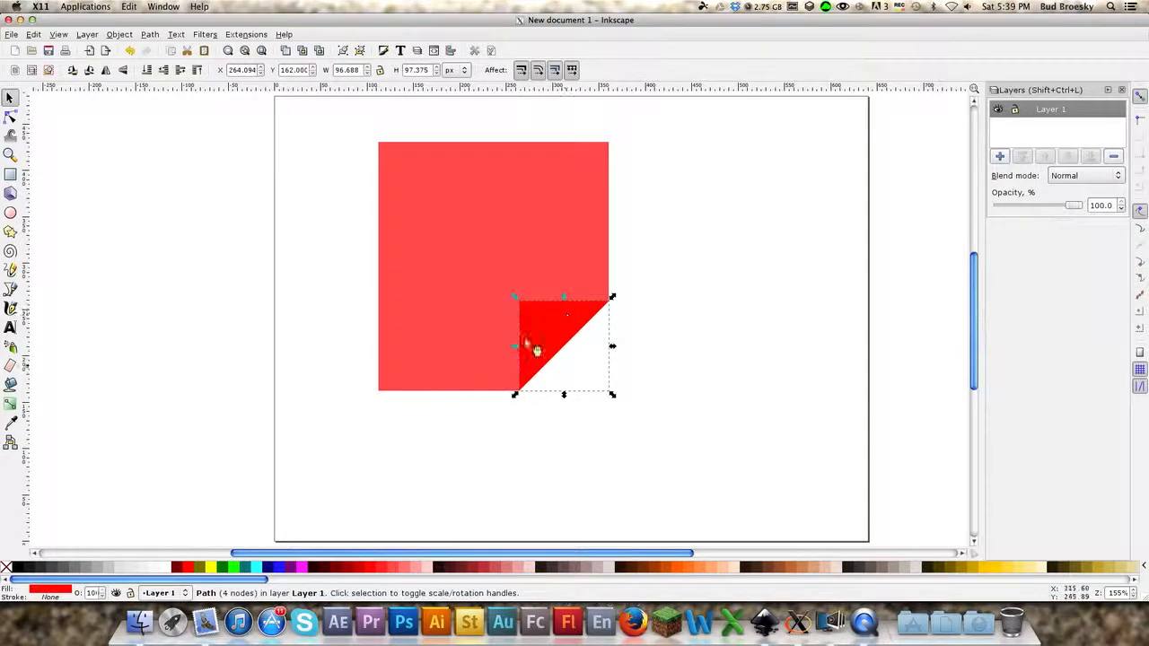
left_click(536, 261)
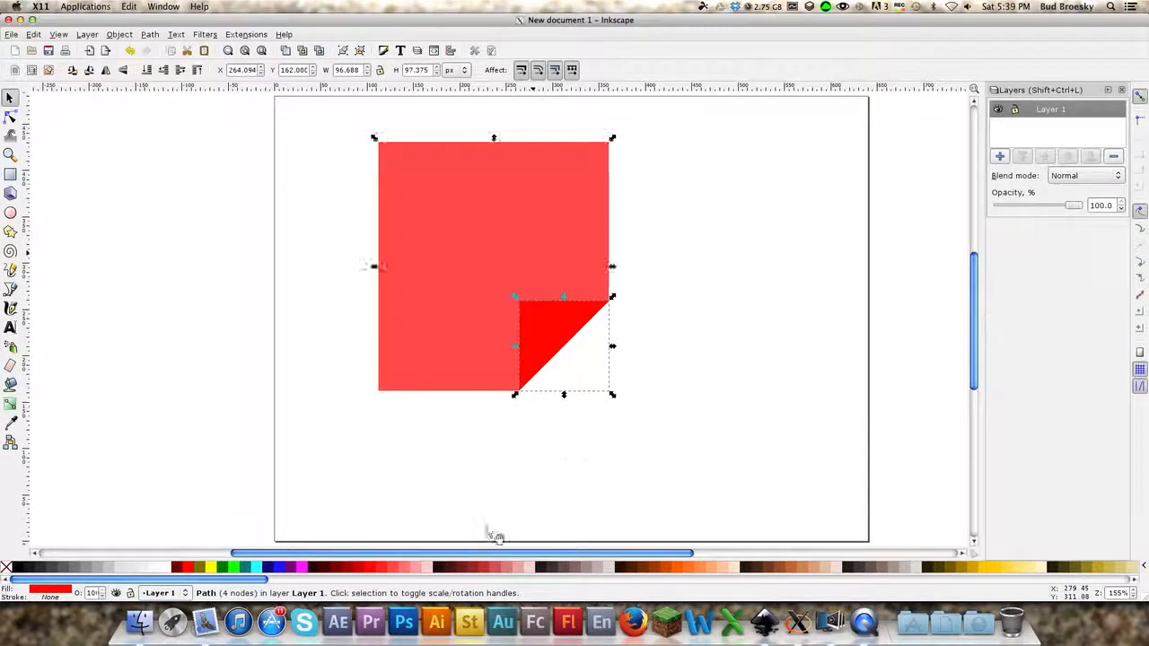
left_click(369, 571)
left_click(390, 569)
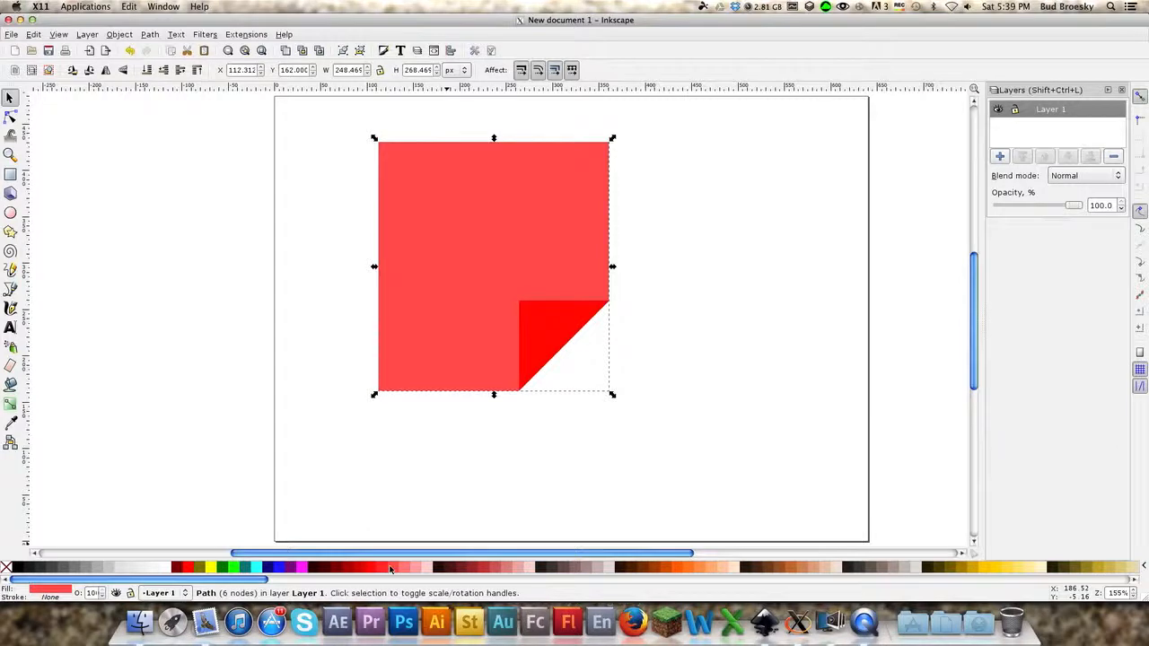
left_click(382, 569)
left_click(406, 570)
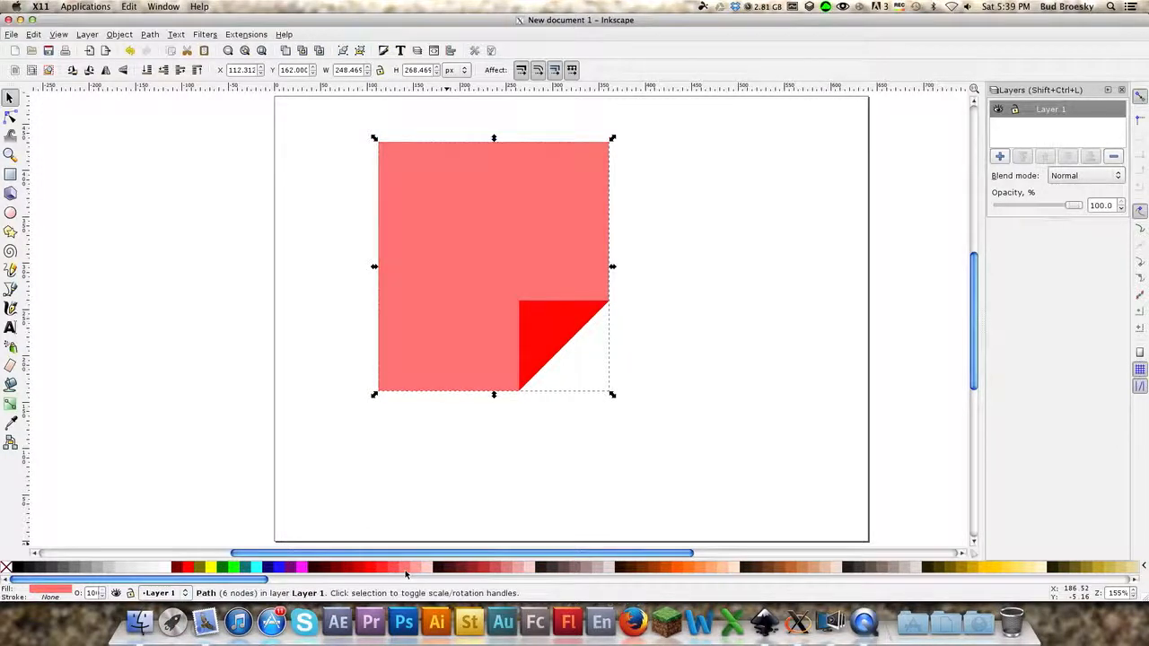
Fill the folded corner triangle with a light red slightly darker than the page, and deselect it.
left_click(540, 332)
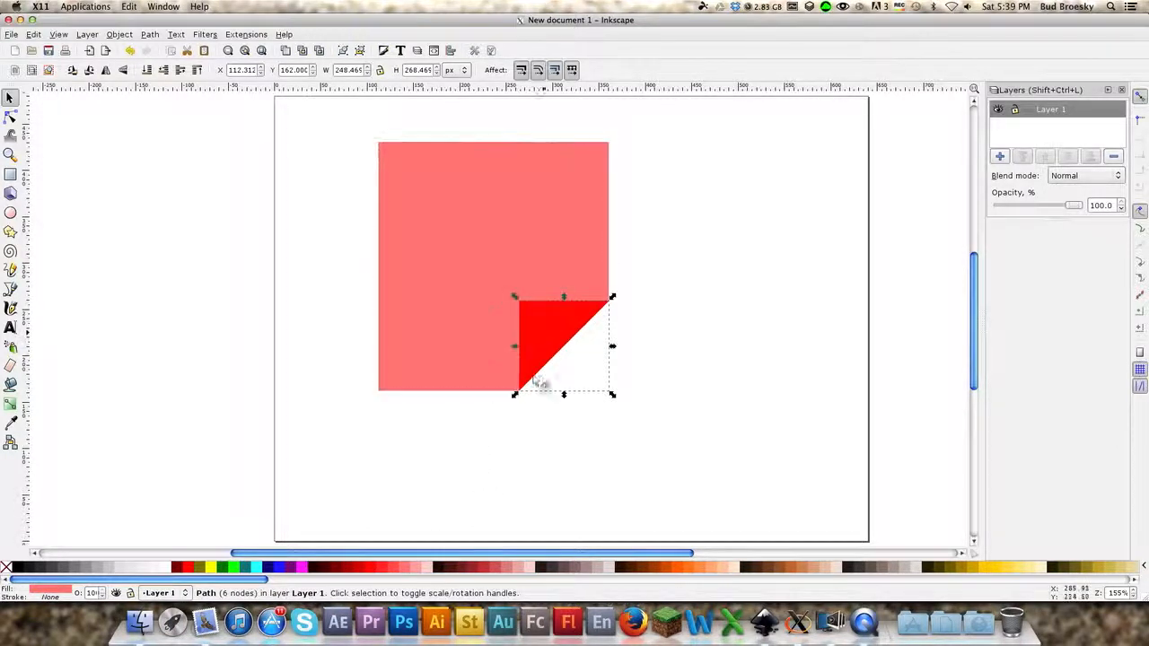
left_click(392, 569)
left_click(394, 571)
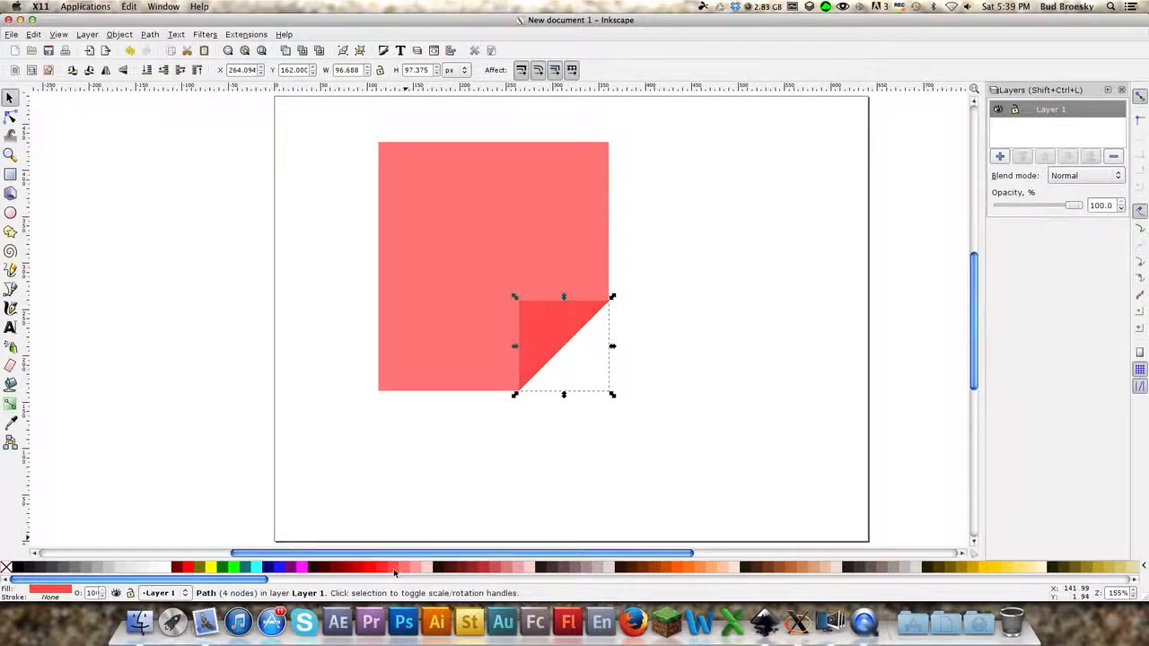
left_click(403, 518)
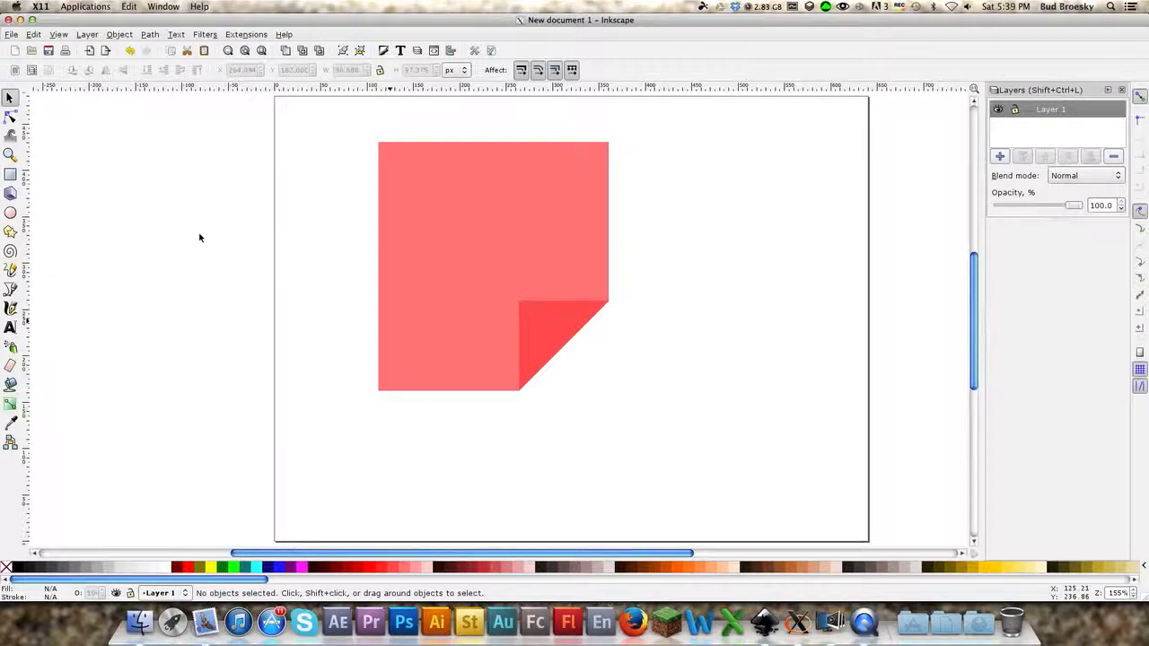
left_click(20, 19)
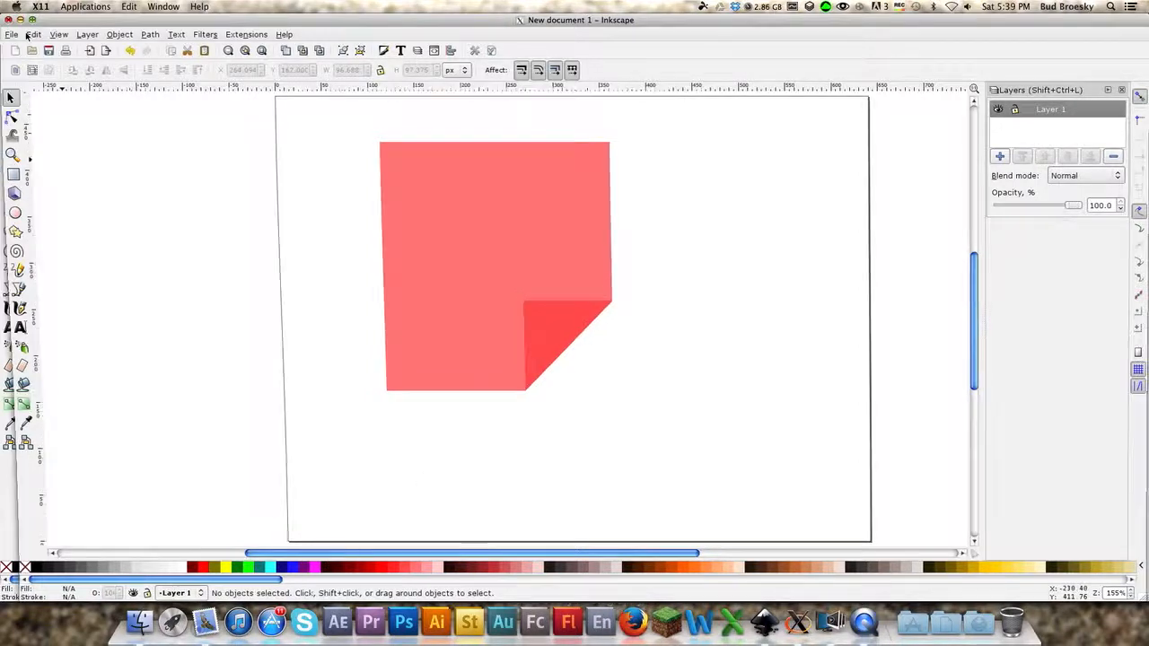
left_click(1007, 618)
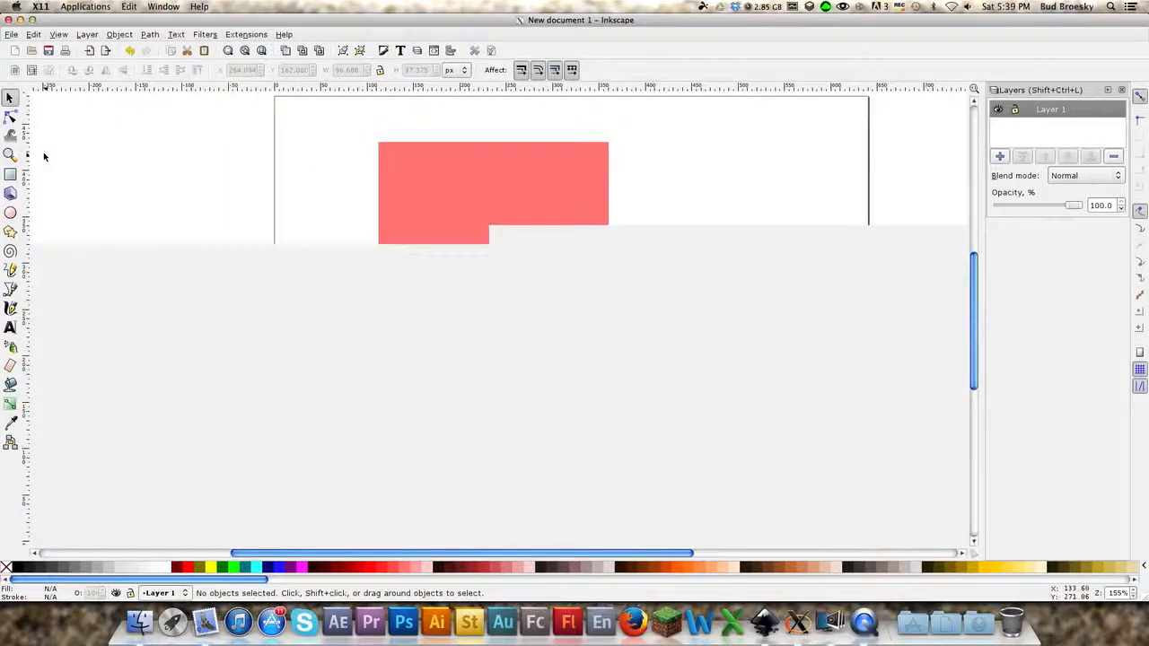
Draw a thin light red bar about 219 × 14 px across the top of the page shape and select it.
left_click(10, 175)
left_click_drag(393, 156, 597, 168)
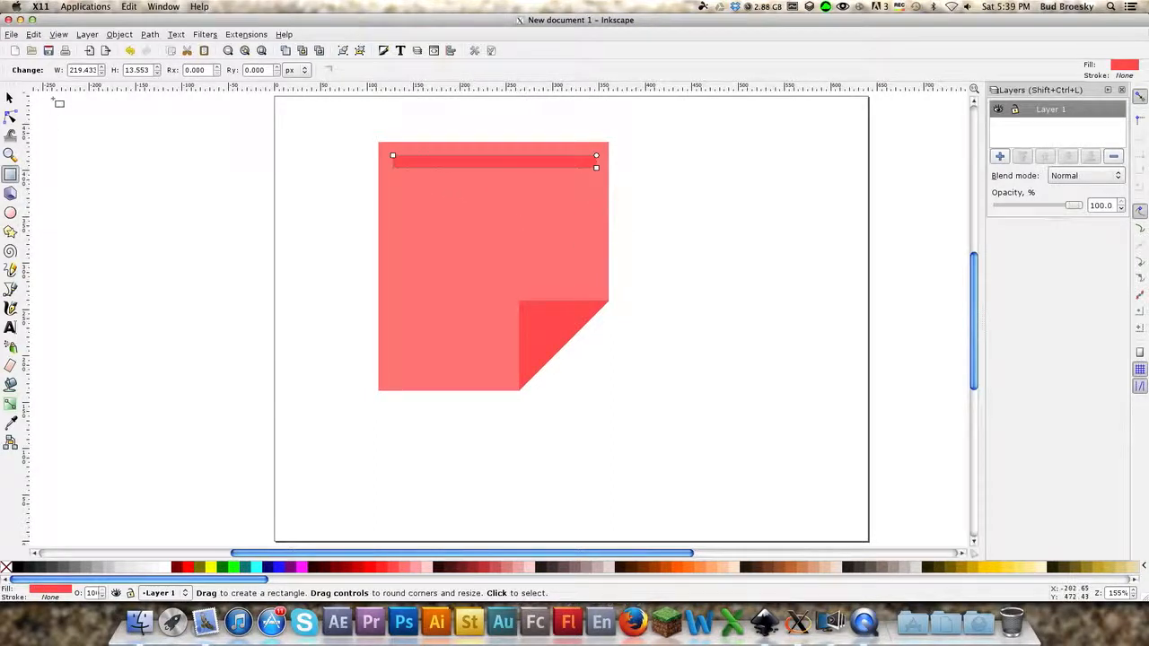
left_click(10, 97)
left_click(491, 166)
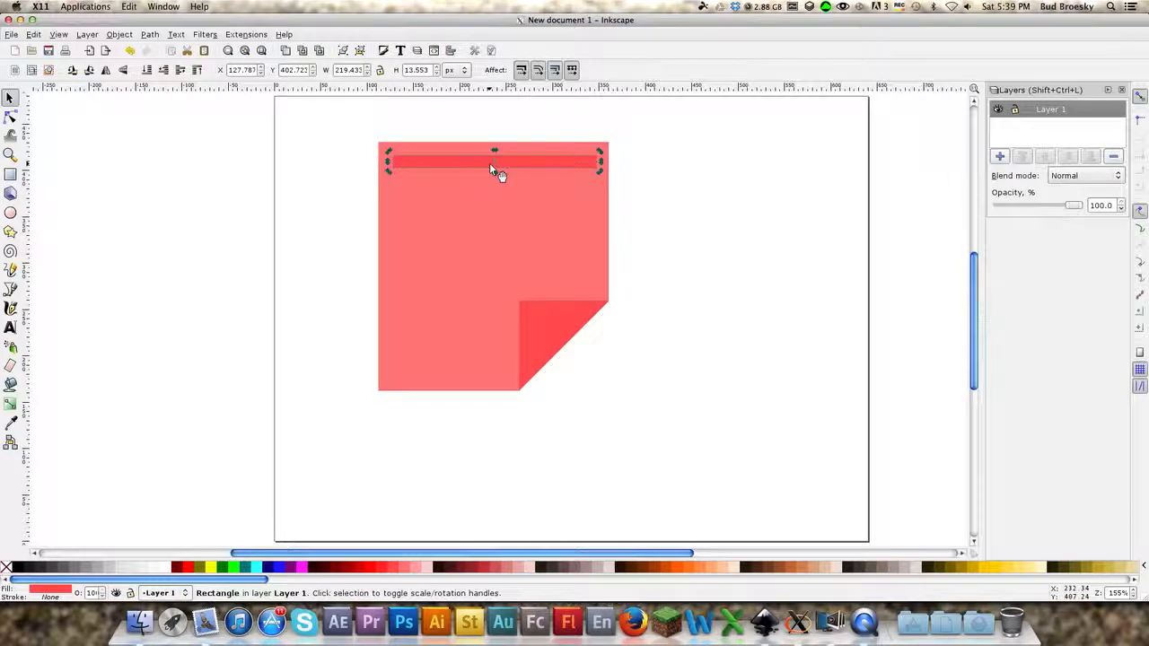
left_click(490, 167)
Add three copies of the bar below the first one as further text lines on the page.
key("ctrl+d")
left_click_drag(491, 168, 458, 273)
key("ctrl+v")
key("ctrl+v")
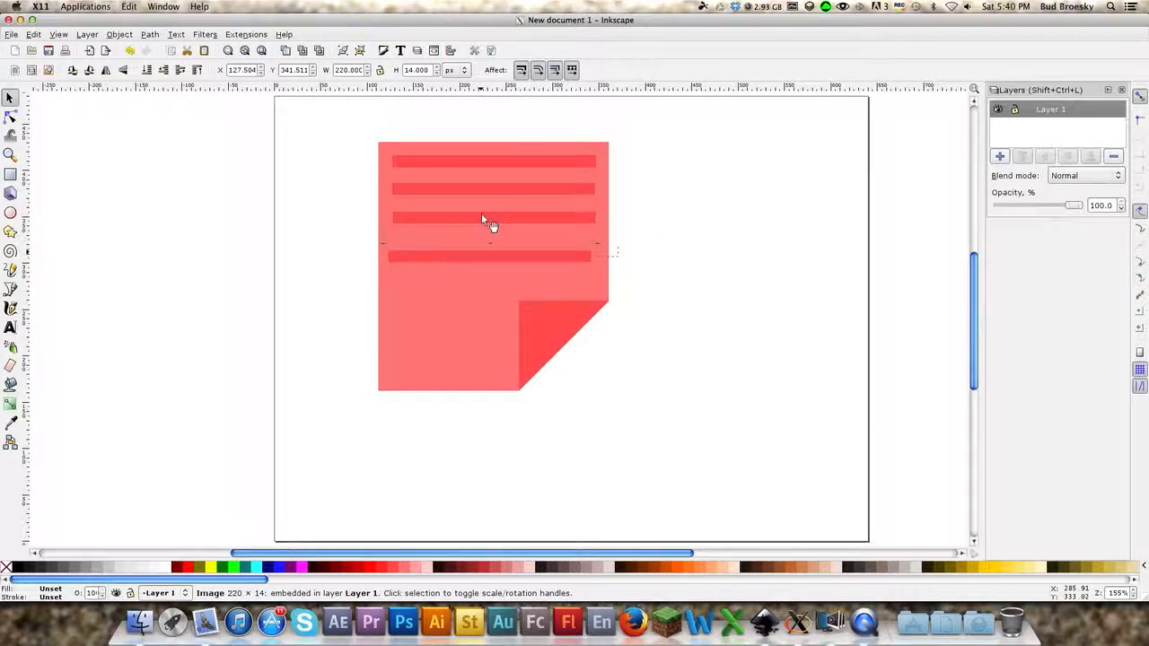
Nudge the third and fourth bars up and sideways to line them up with the bars above.
left_click(481, 215)
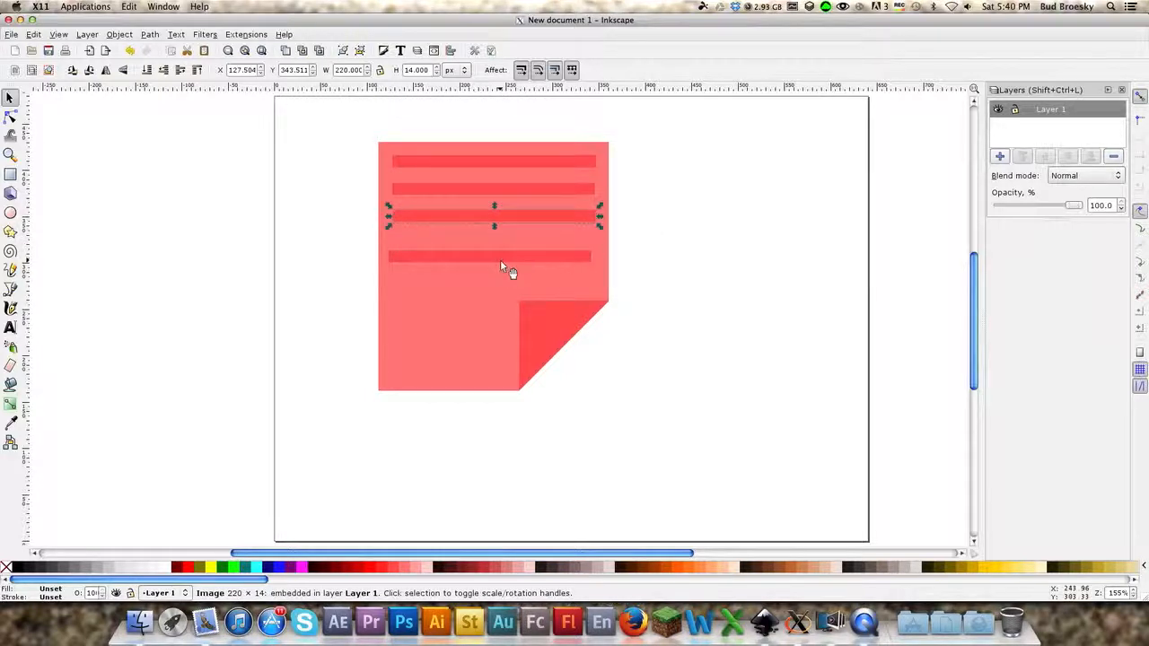
key("Up")
key("Up")
key("Up")
key("Up")
key("Right")
key("Right")
key("Up")
key("Up")
key("Down")
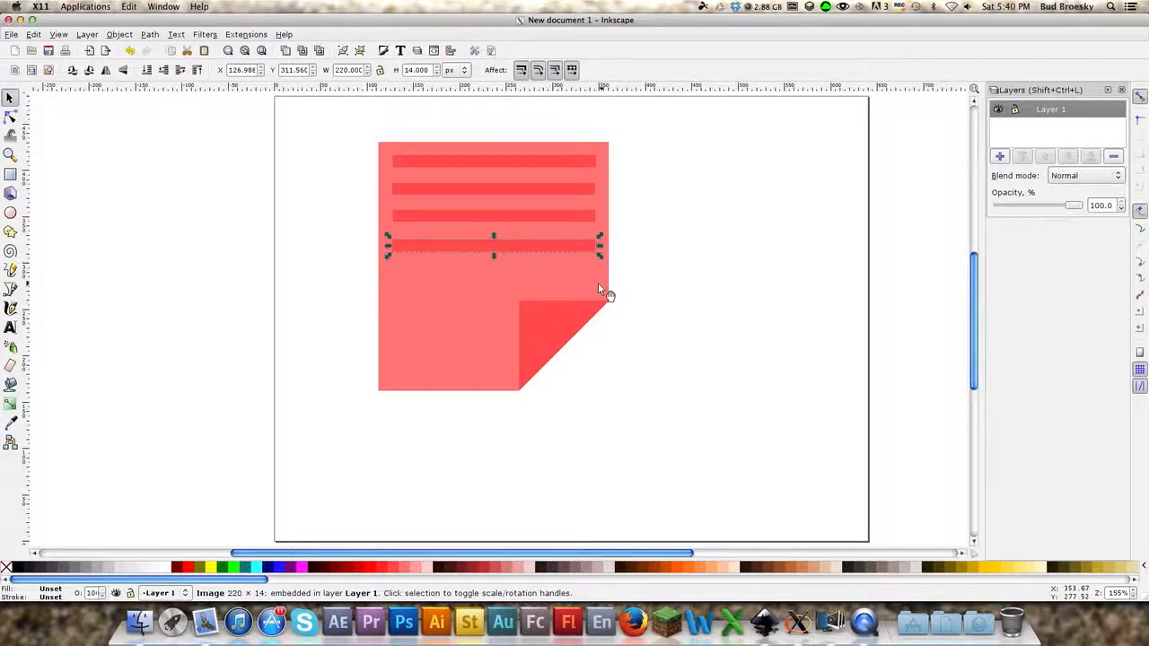
Paste a fifth and a sixth bar below the others, nudging the fourth bar up to even out the spacing.
key("ctrl+v")
left_click_drag(572, 286, 473, 265)
left_click(478, 244)
key("Up")
left_click(475, 268)
key("ctrl+v")
left_click_drag(539, 287, 489, 294)
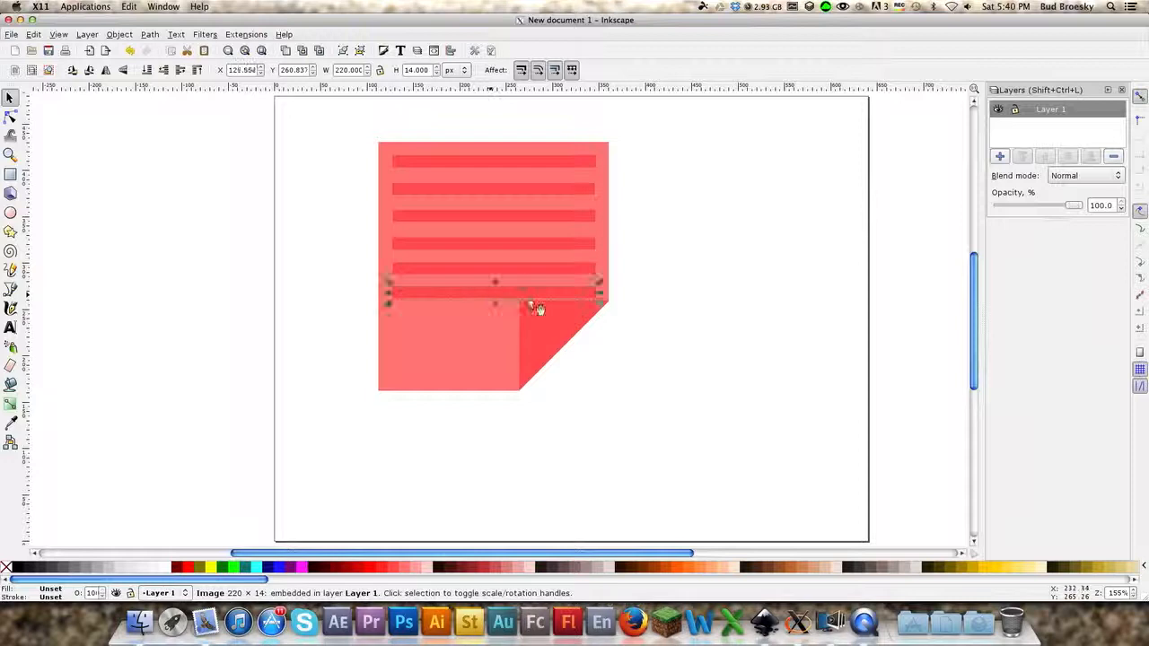
Paste a seventh bar below the sixth and shorten it to about 134 px wide so it ends before the folded corner.
key("ctrl+v")
left_click_drag(648, 309, 528, 331)
left_click_drag(598, 320, 600, 319)
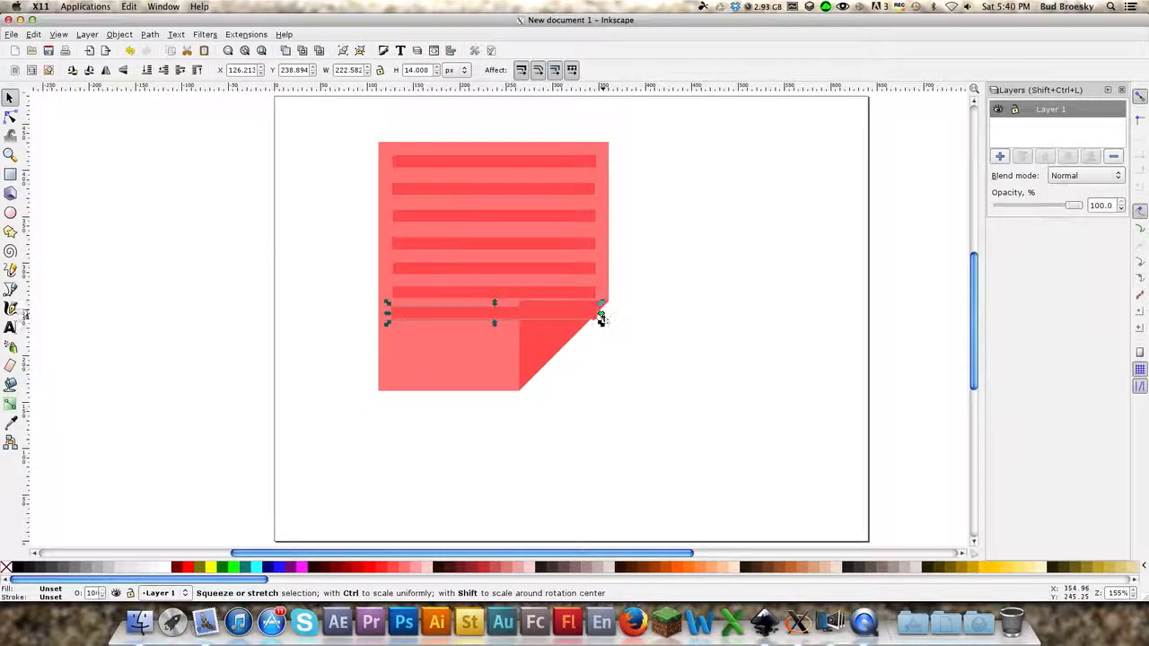
left_click_drag(602, 318, 520, 319)
Paste a copy of the short bar beneath it and stretch it downward into a block about 134 × 66 px.
key("ctrl+c")
key("ctrl+v")
left_click_drag(484, 327, 455, 339)
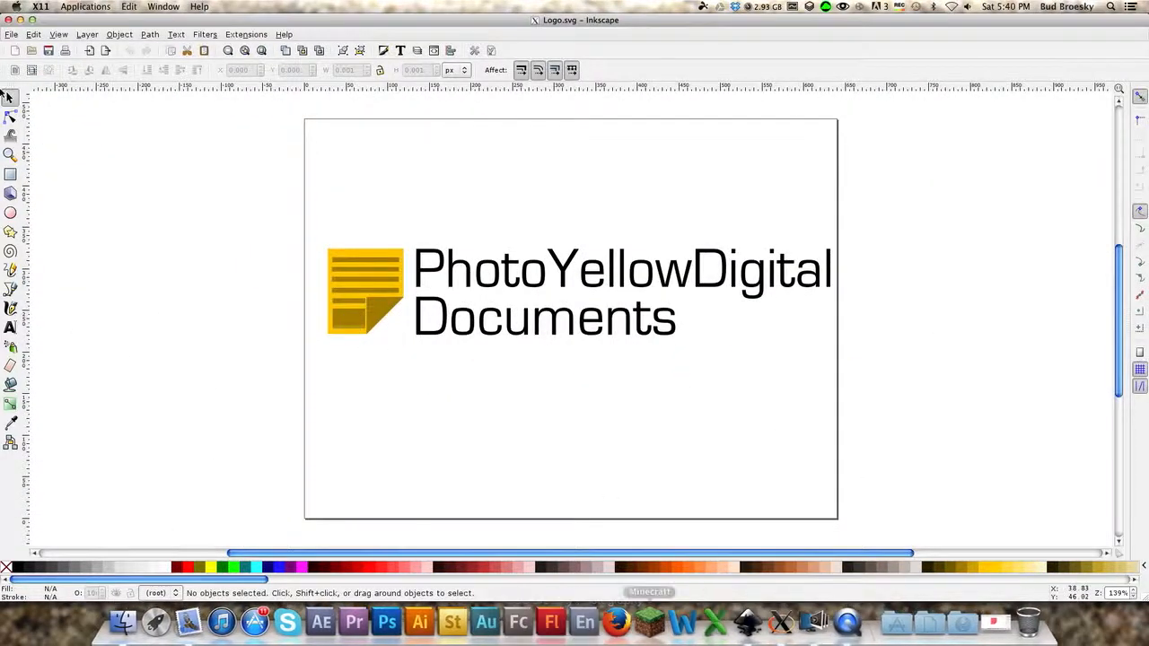
left_click(1004, 621)
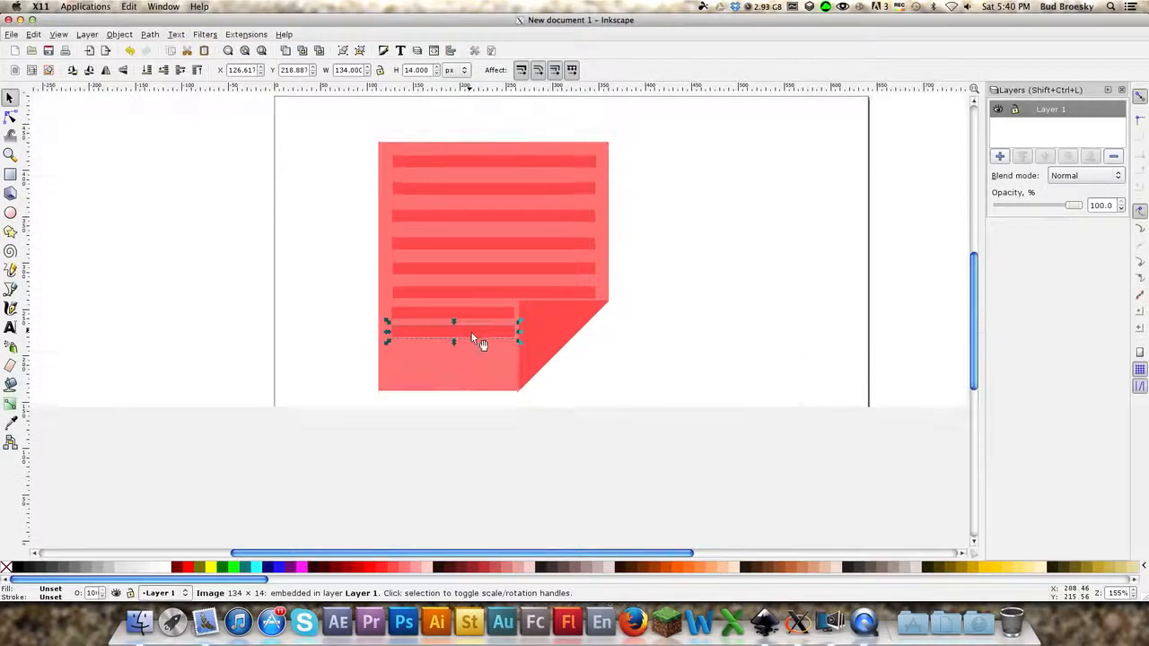
left_click_drag(455, 346, 452, 397)
key("Escape")
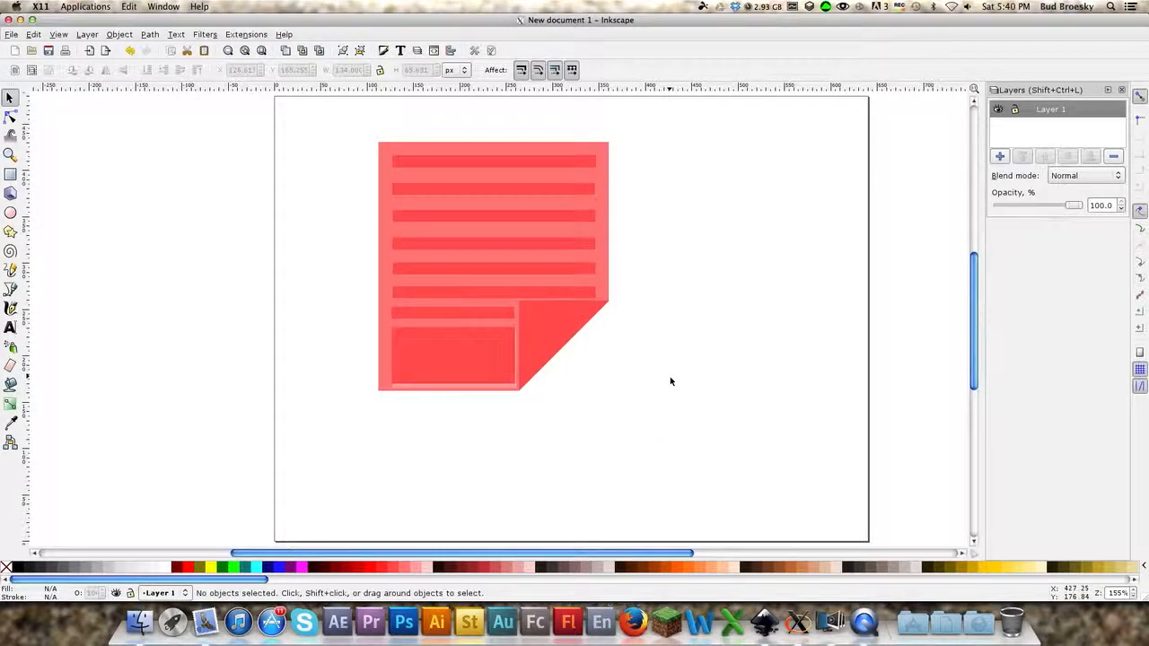
Scale the whole note-page icon down to about 110 × 119 px and place it midway along the page's left edge.
key("minus")
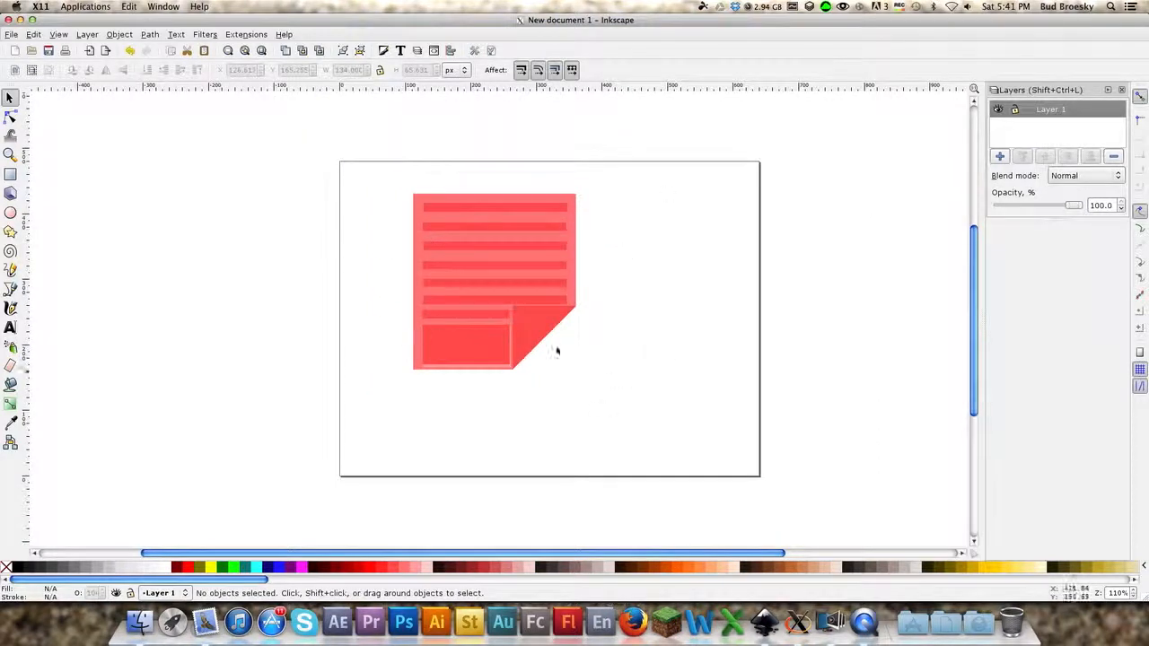
mouse_move(630, 398)
left_mouse_down()
mouse_move(554, 341)
mouse_move(408, 192)
left_mouse_up()
left_click_drag(580, 190, 489, 291)
left_click_drag(451, 331, 397, 304)
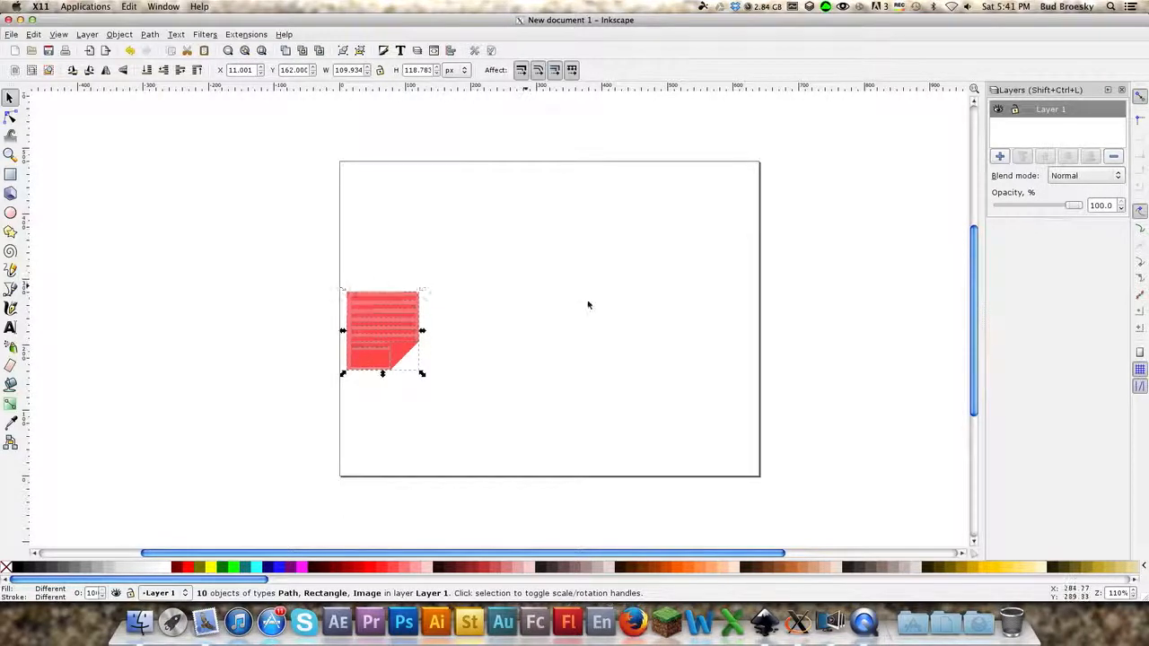
left_click(150, 240)
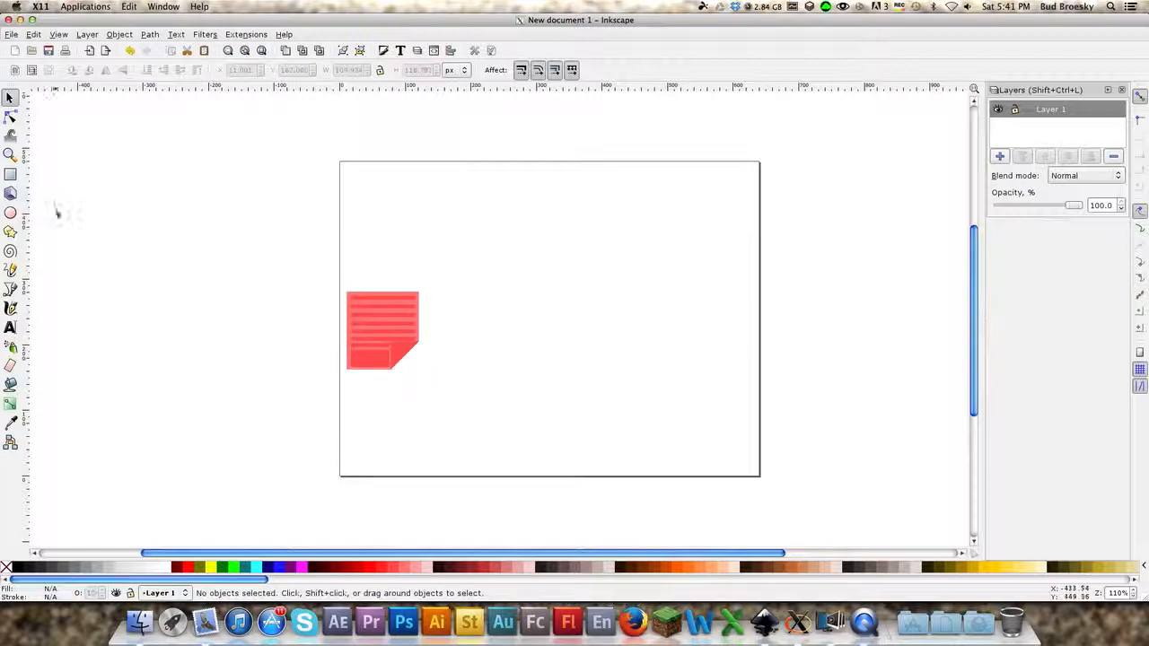
Add a flowed text frame beside the icon reading "PhotoYellowDigital" with "Documents" on the second line.
left_click(10, 329)
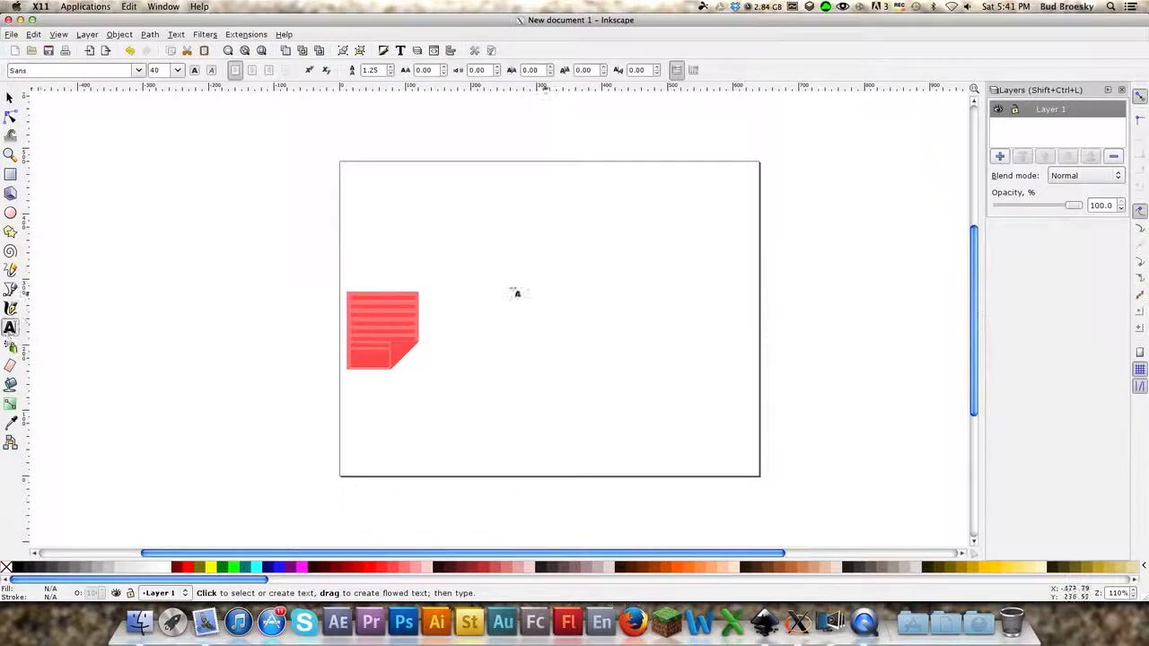
left_click_drag(427, 294, 736, 370)
type("PhotoYellowDigit")
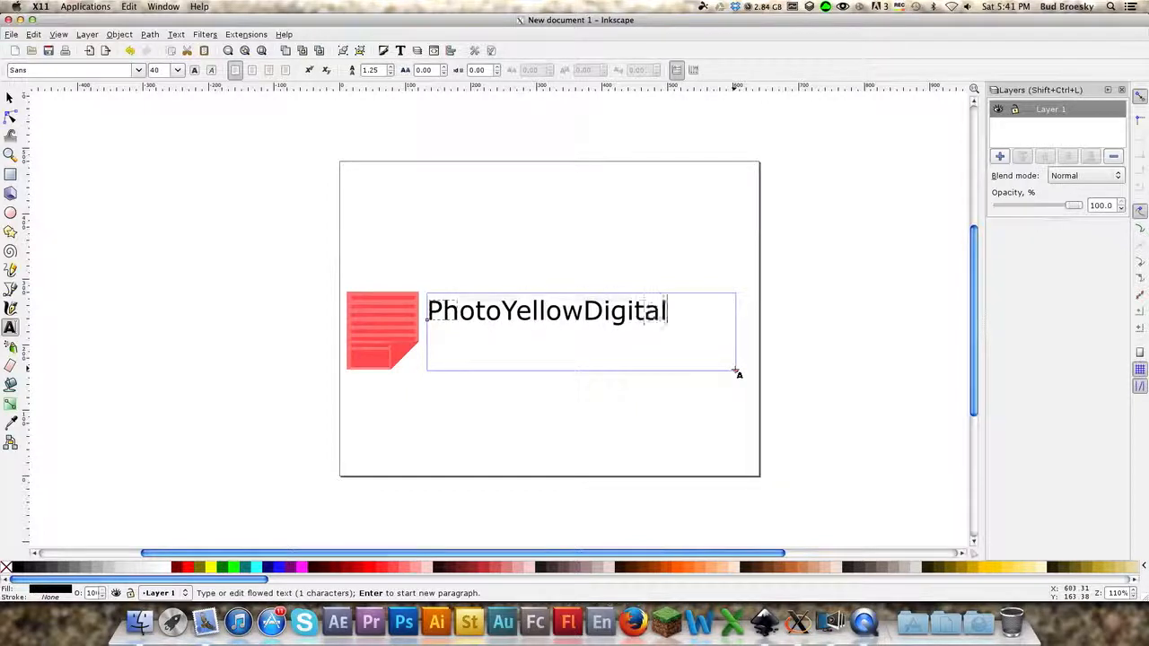
type("al")
key("Return")
type("Doc")
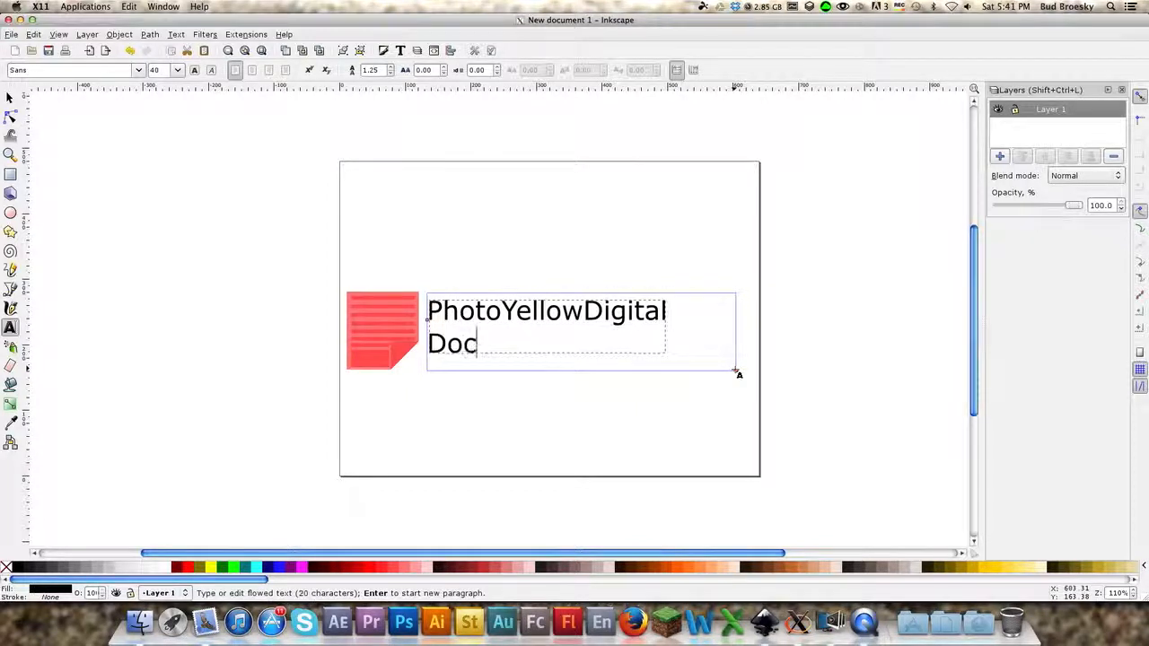
type("uments")
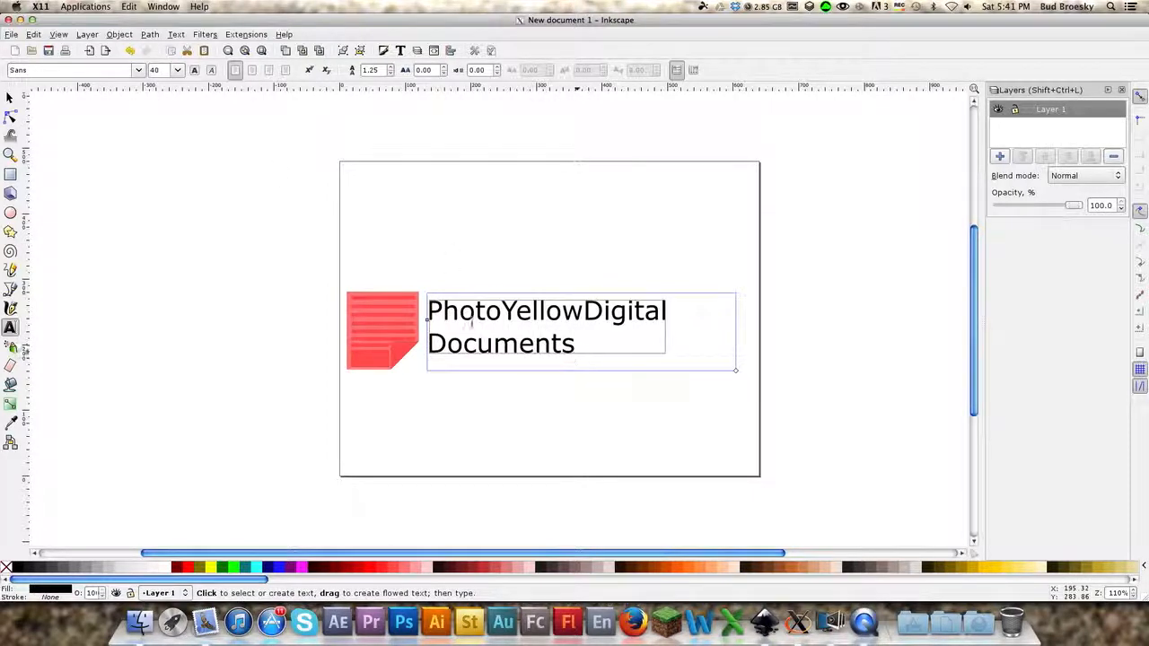
Set the font of all the logo text to Eurostile.
key("ctrl+a")
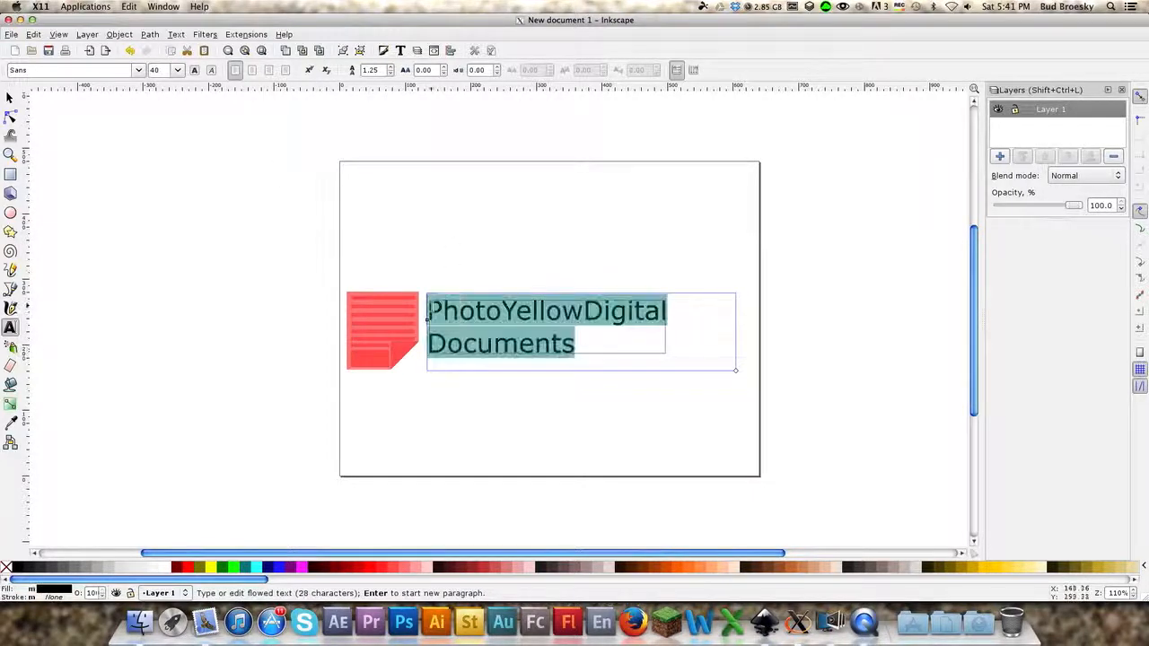
left_click(139, 71)
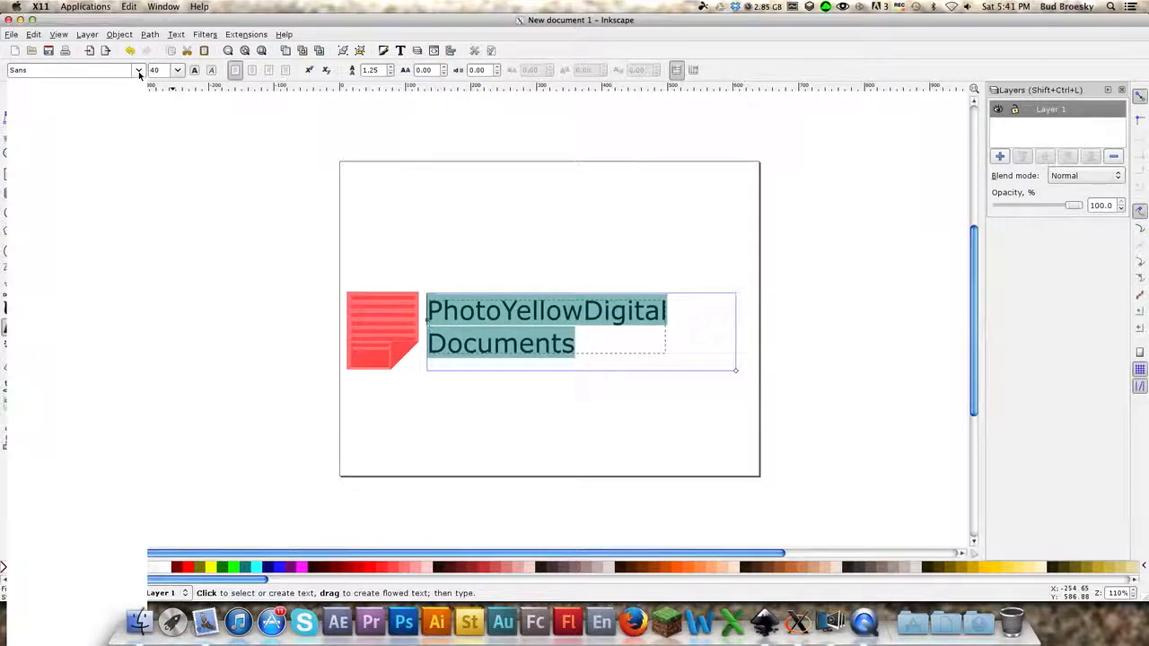
left_click(139, 72)
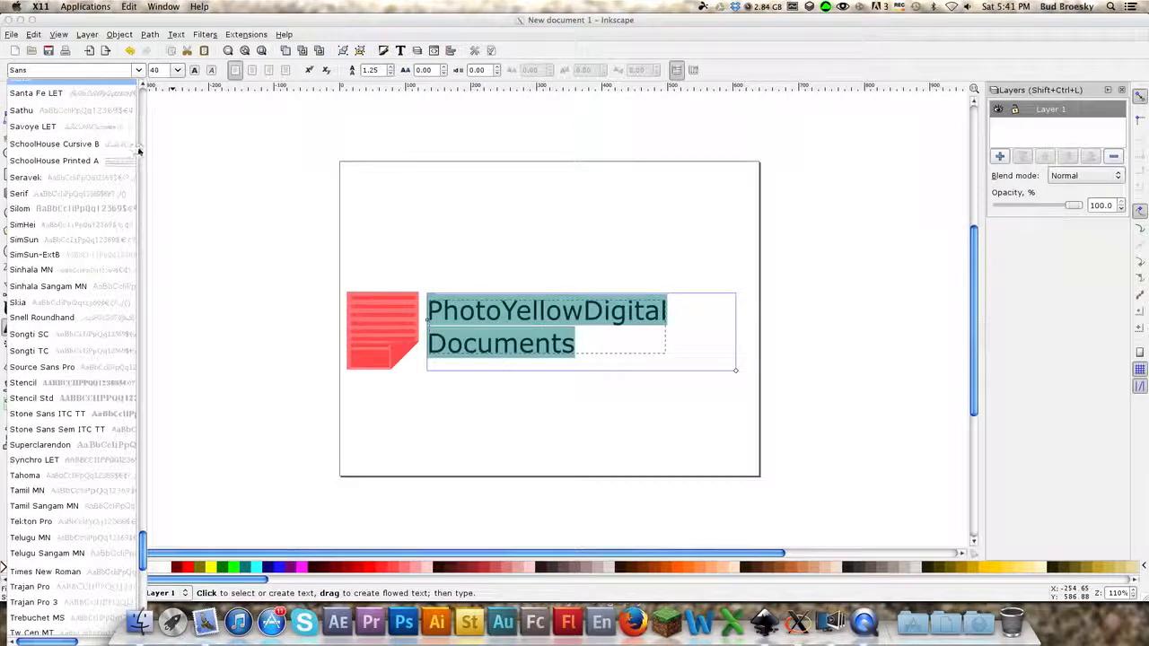
left_click_drag(146, 504, 139, 523)
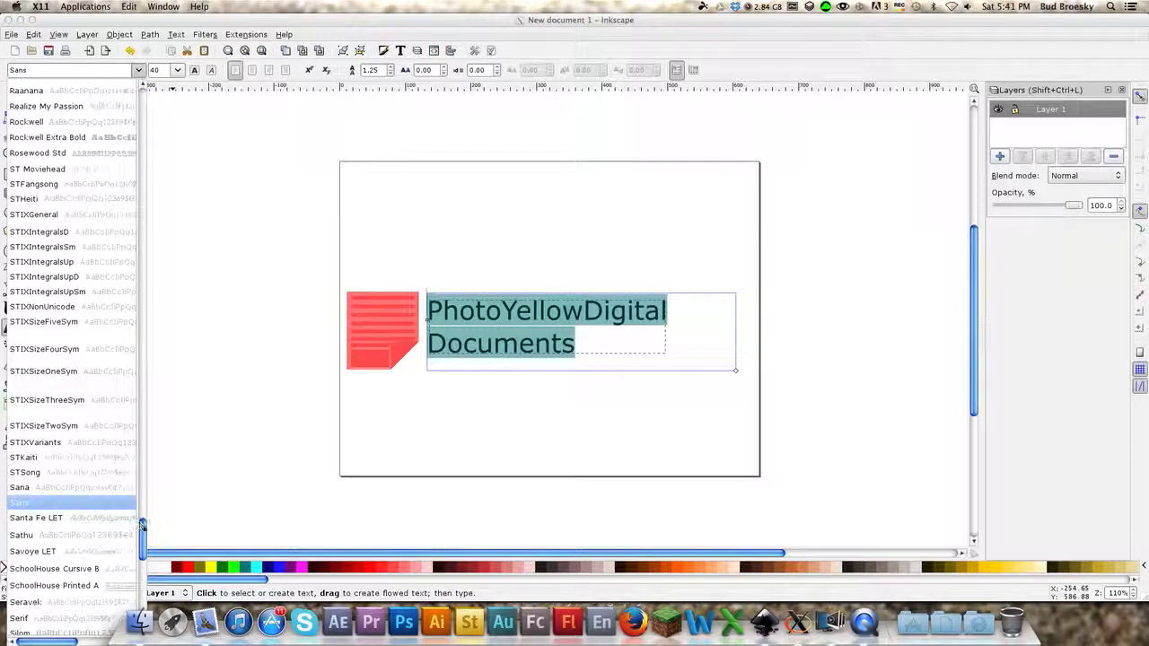
scroll(126, 232, "up", 5)
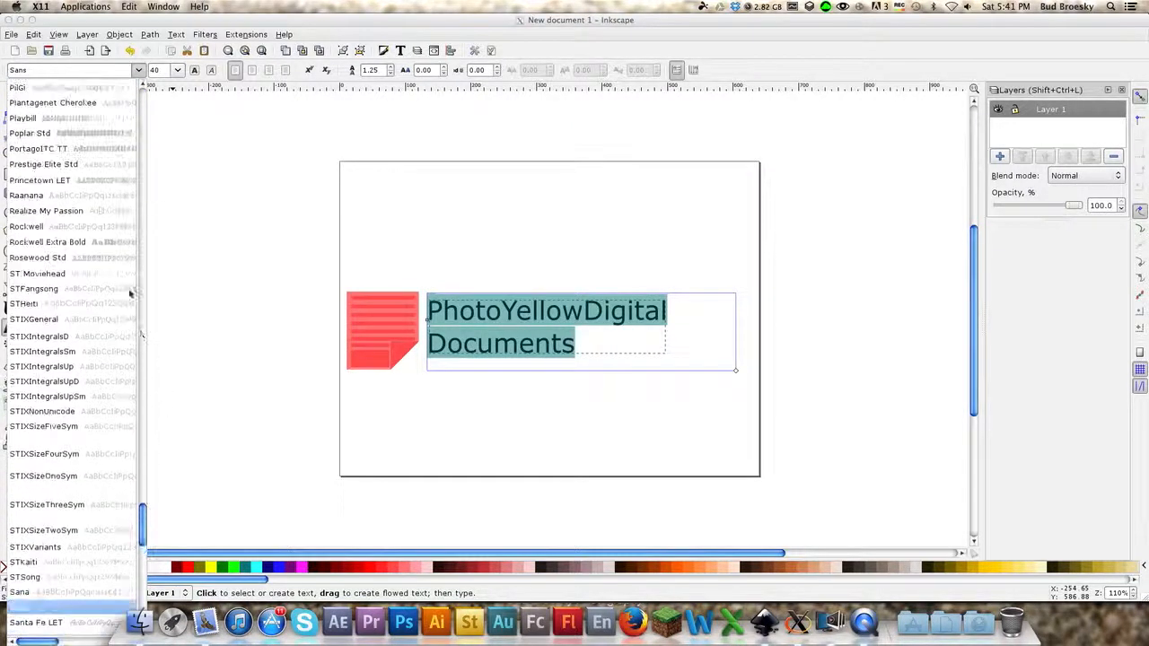
scroll(126, 229, "up", 10)
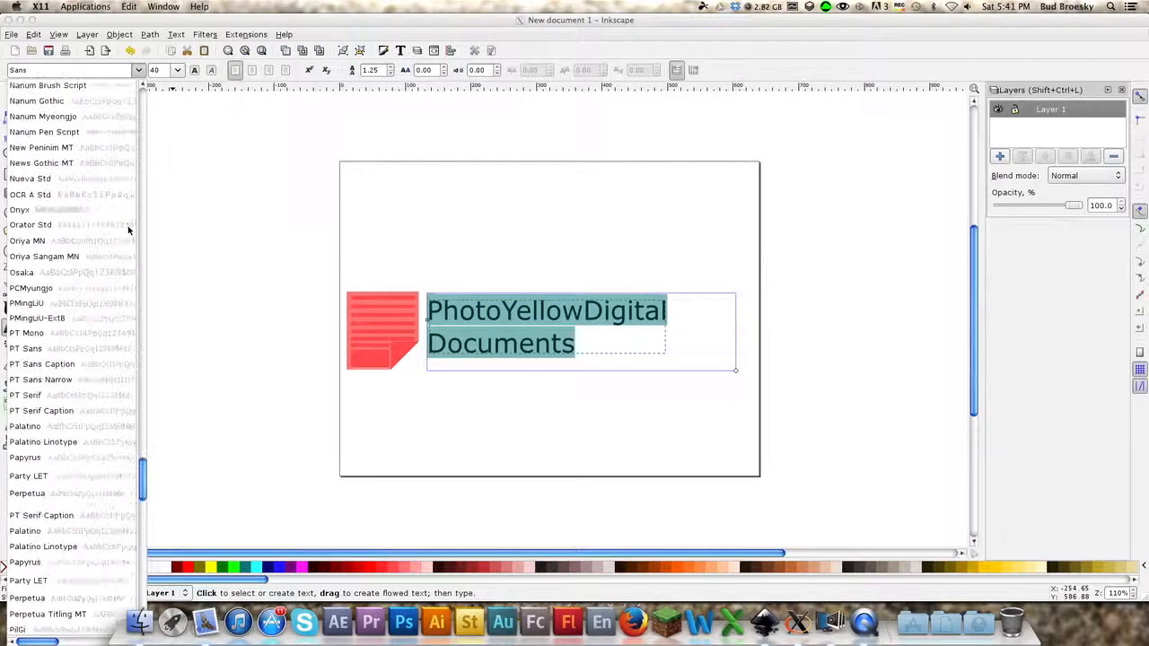
scroll(129, 231, "up", 6)
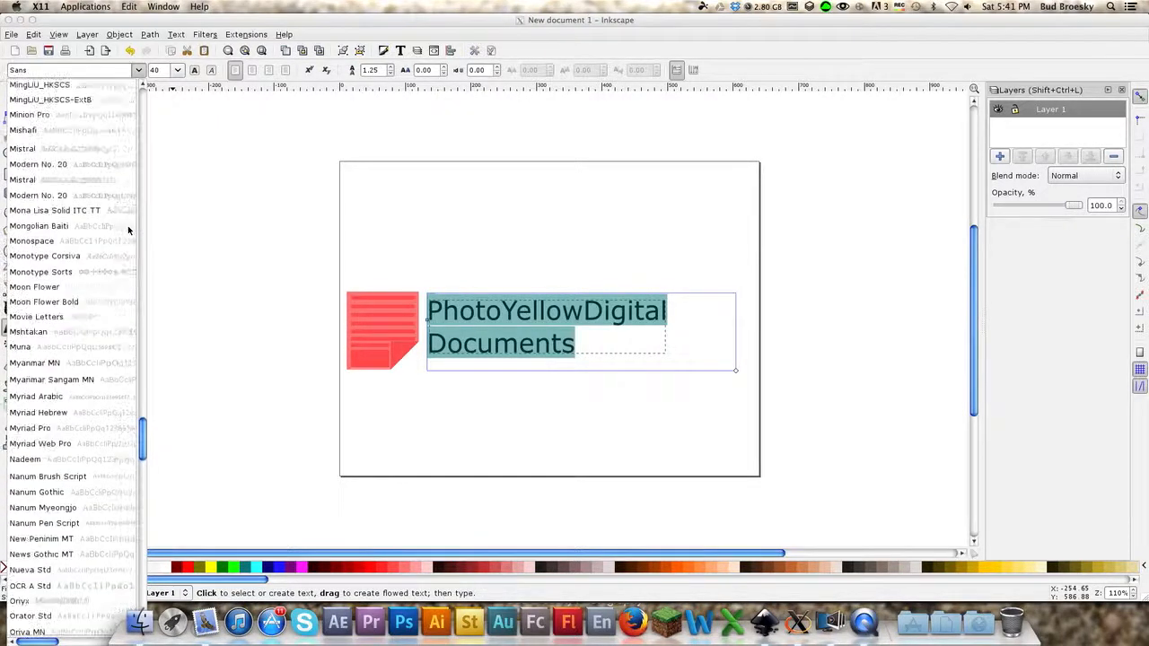
scroll(128, 230, "up", 5)
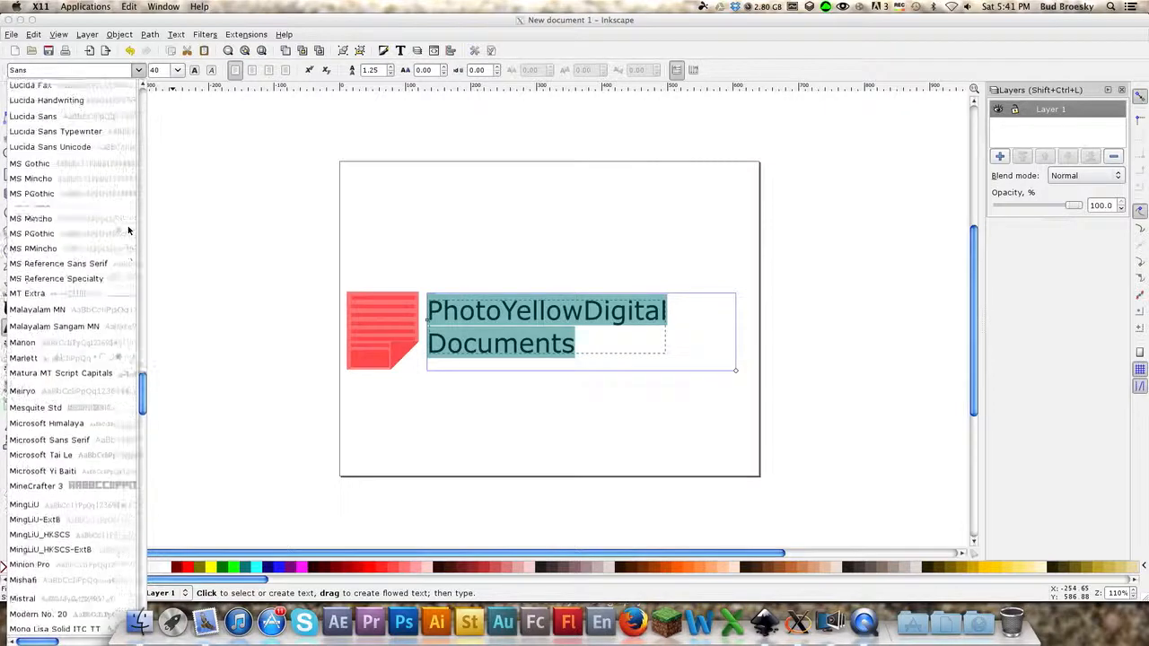
scroll(128, 230, "up", 6)
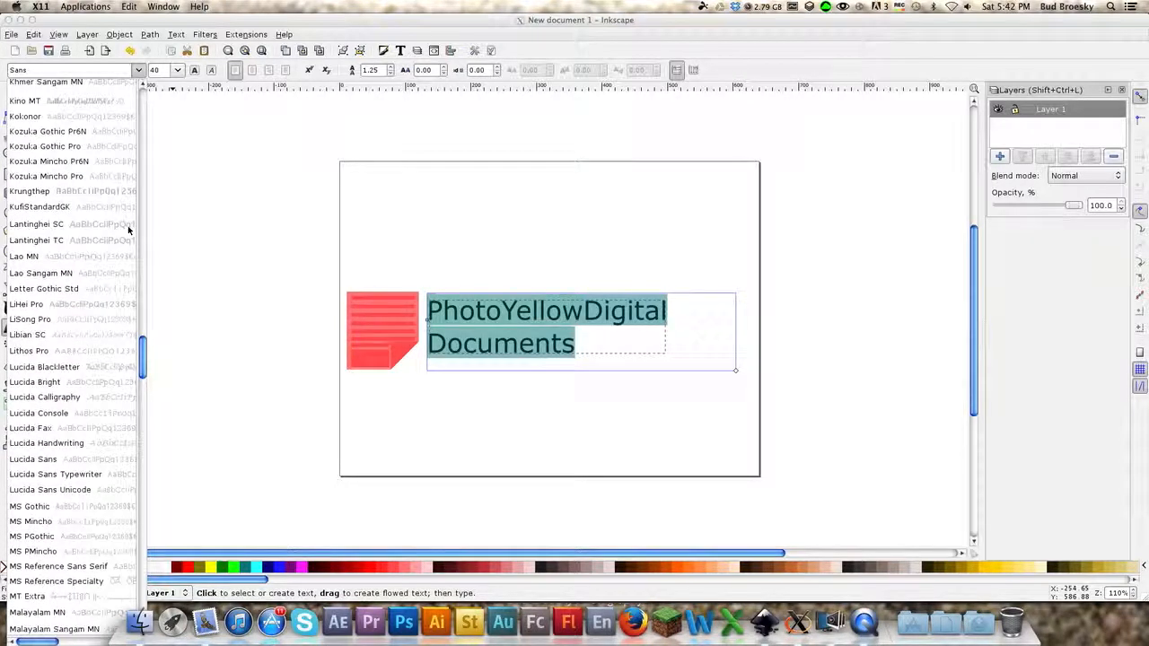
scroll(87, 128, "up", 12)
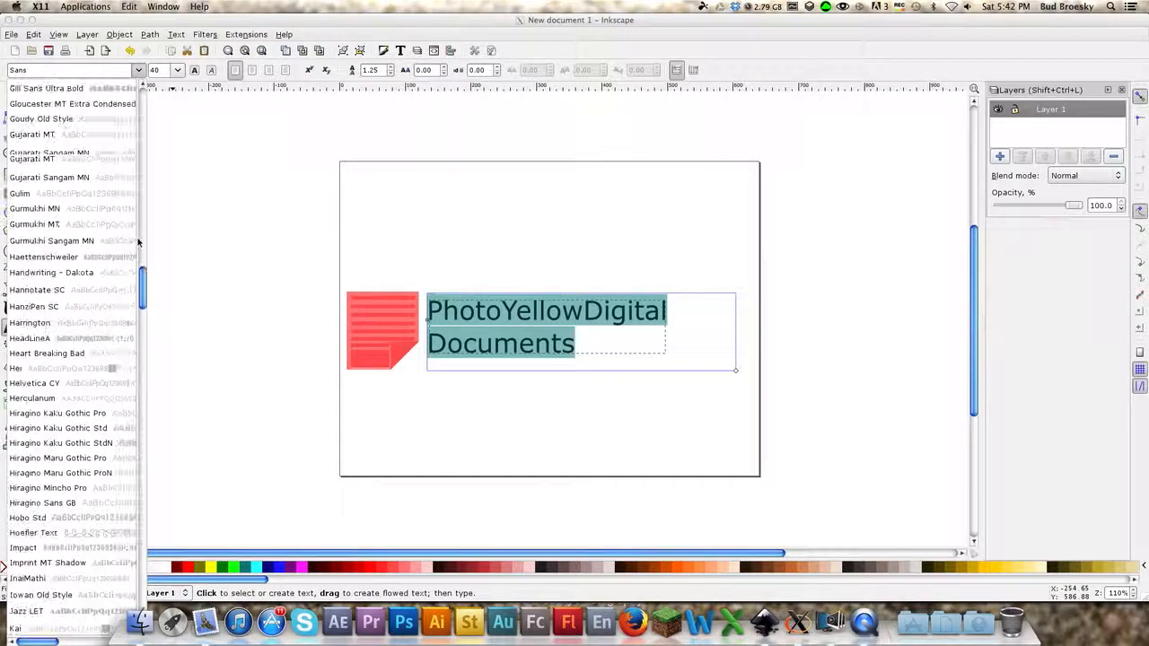
scroll(137, 240, "up", 2)
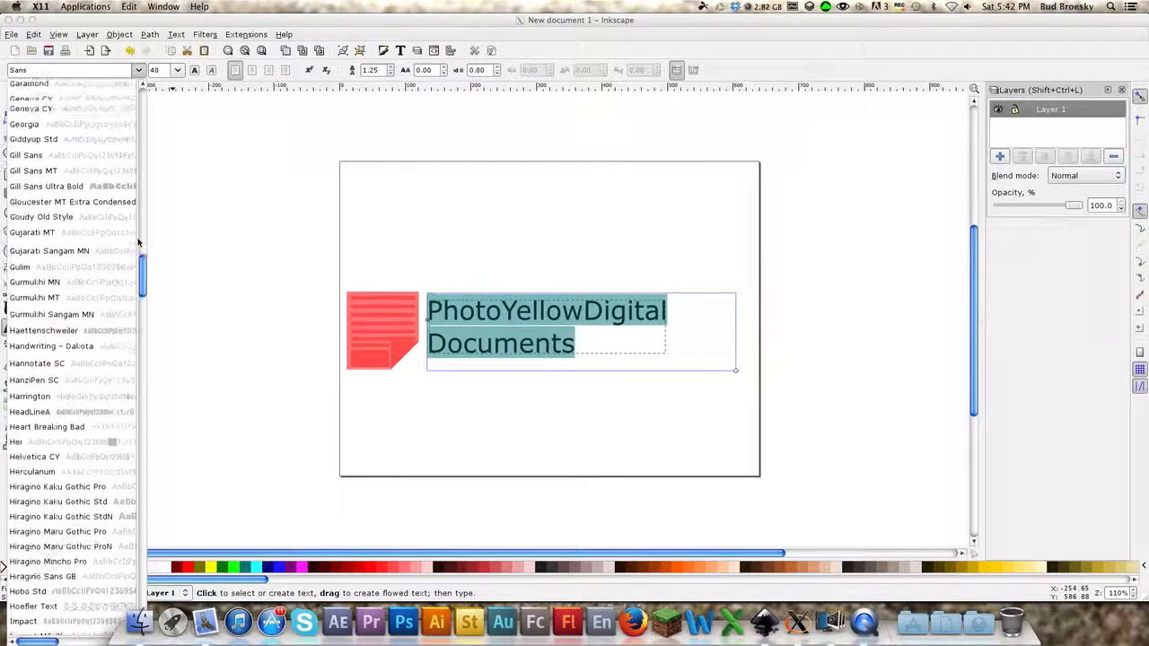
scroll(138, 240, "up", 4)
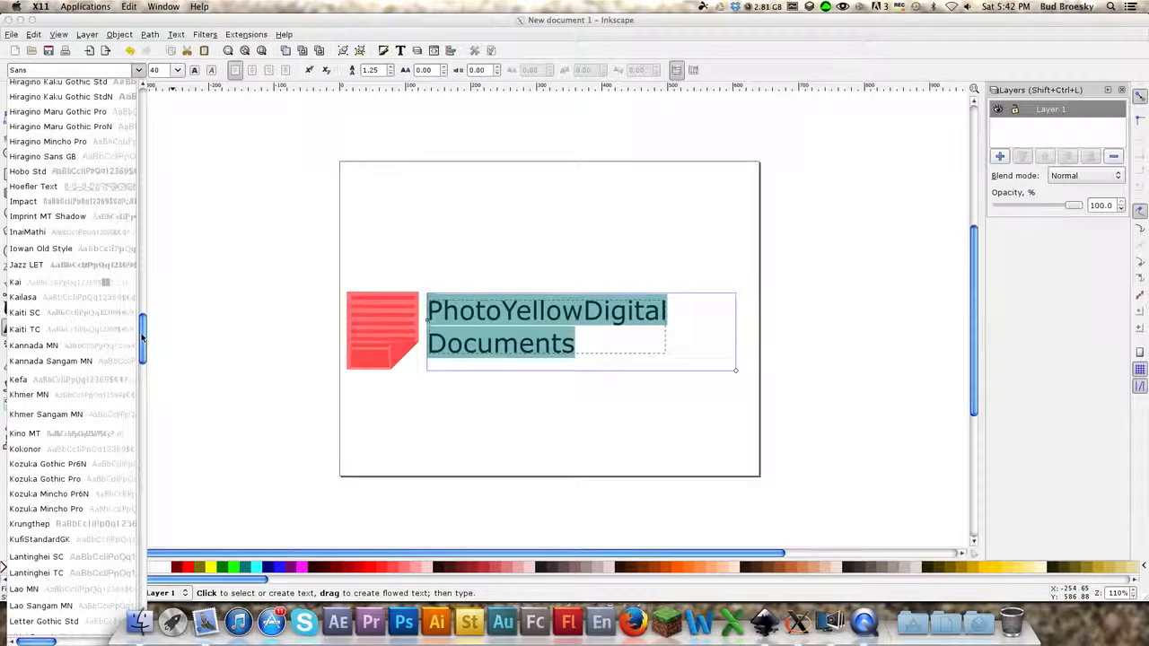
left_click_drag(139, 341, 136, 256)
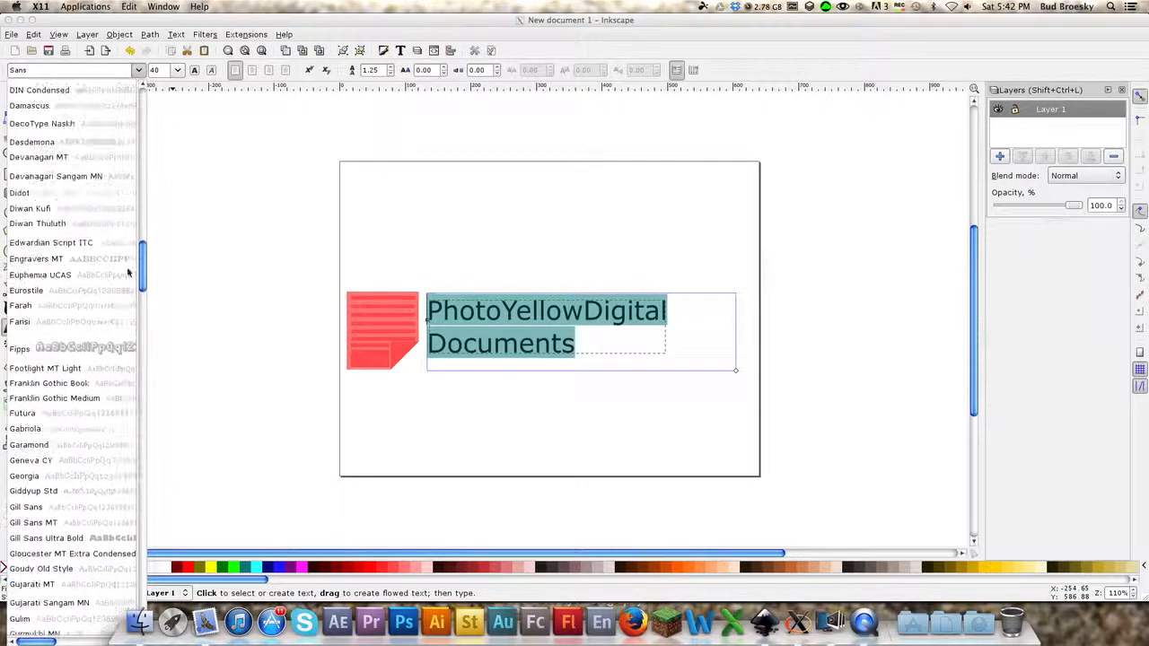
left_click(44, 297)
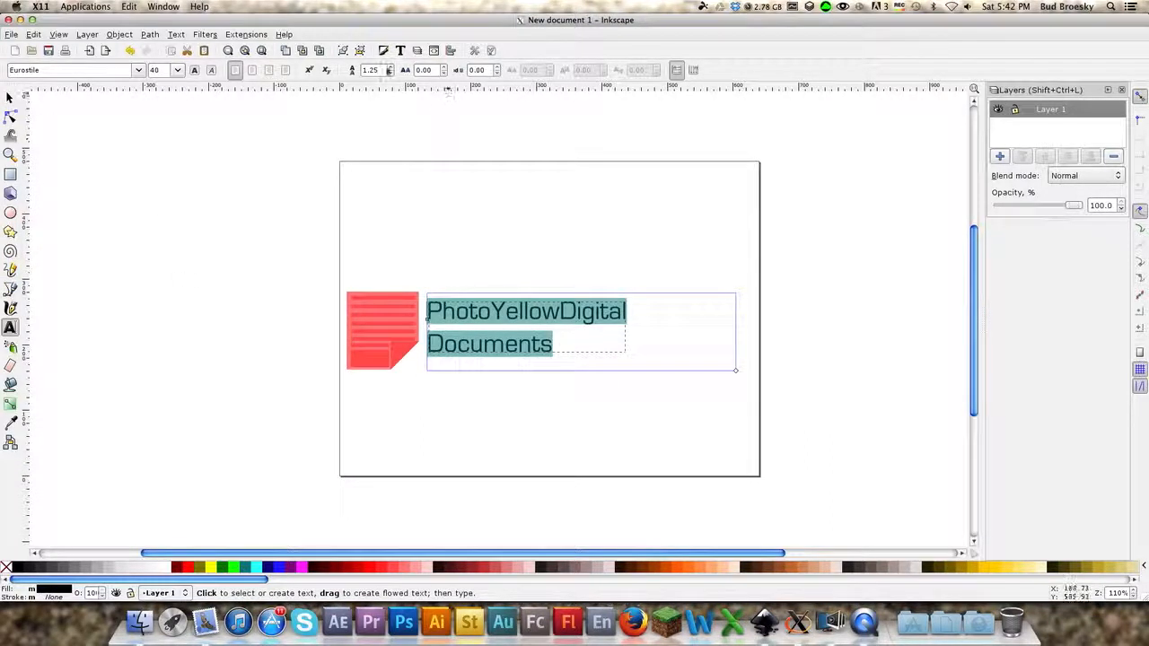
Reduce the line spacing between the two lines of logo text in small increments.
left_click(391, 73)
left_click(390, 73)
left_click(391, 73)
left_click(391, 73)
left_click(390, 73)
left_click(390, 73)
left_click(390, 73)
left_click(390, 72)
left_click(391, 73)
left_click(390, 73)
left_click(391, 73)
Stretch the logo text to about 470 × 114 px so it nearly matches the icon's height and fills the page width.
left_click(9, 98)
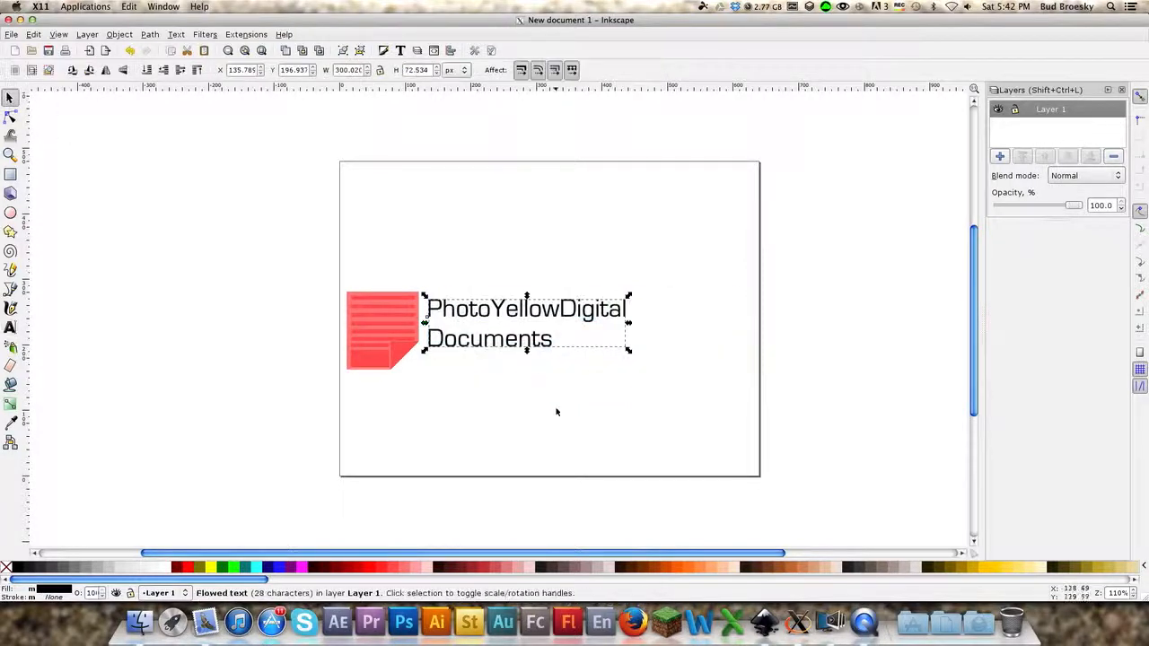
left_click_drag(526, 350, 526, 368)
left_click_drag(628, 331, 737, 341)
left_click_drag(581, 296, 582, 292)
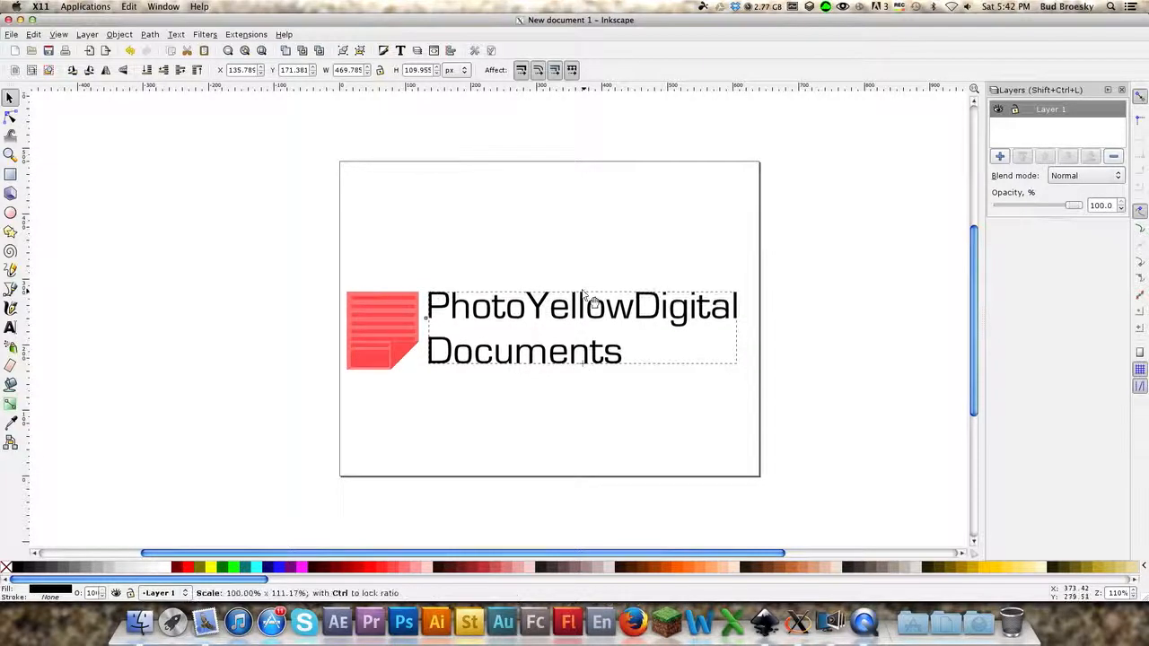
left_click_drag(583, 371, 585, 374)
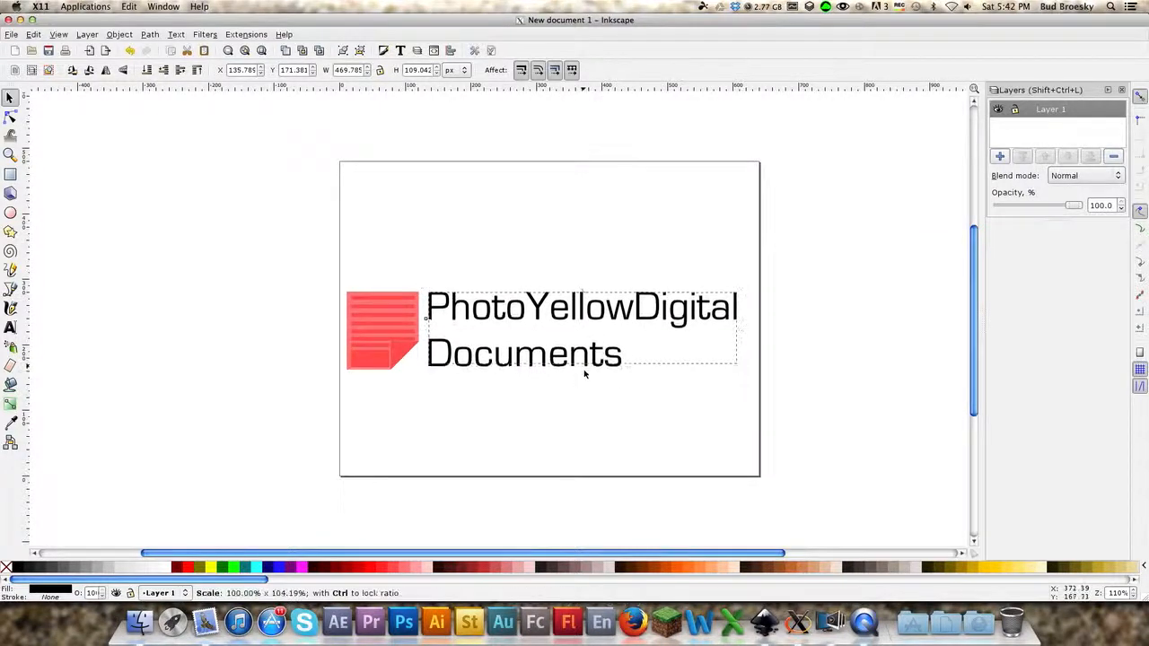
left_click(805, 388)
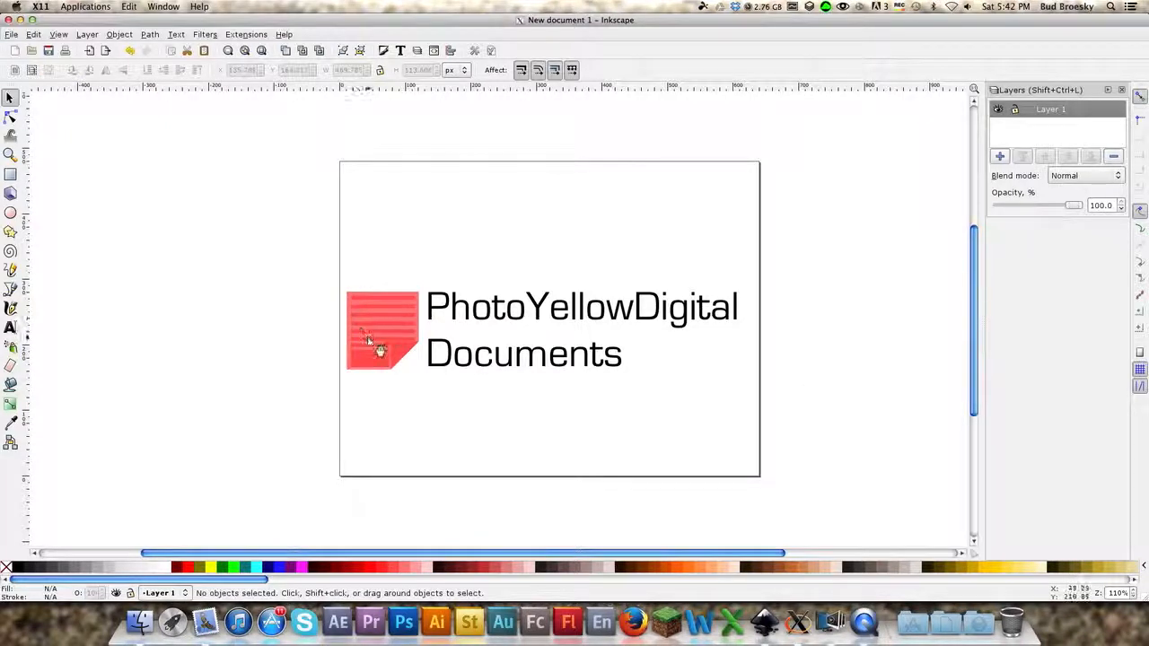
left_click(378, 341)
left_click(804, 388)
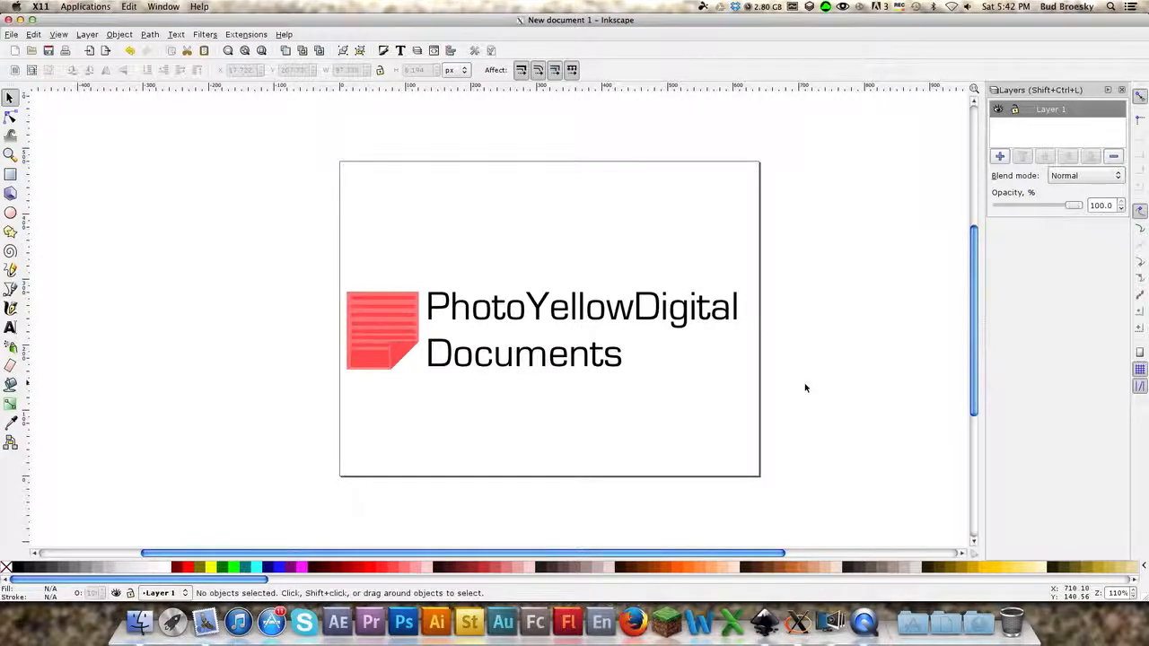